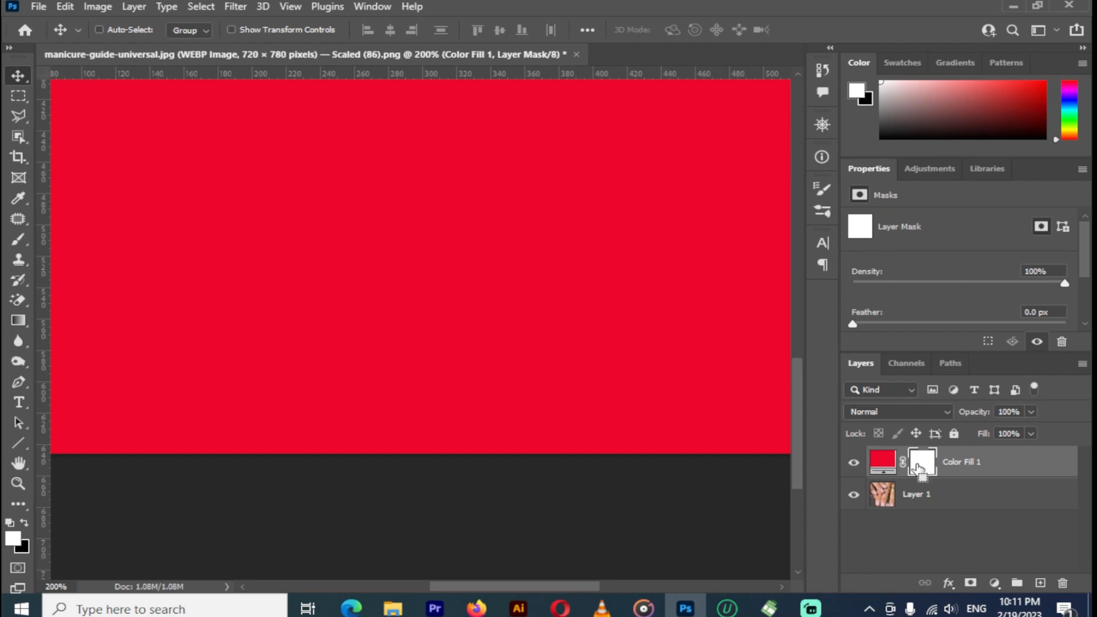
- Invert the red fill layer's mask to hide the colour, and paint the small left nail red with a 70 px brush
key("ctrl+i")
key("b")
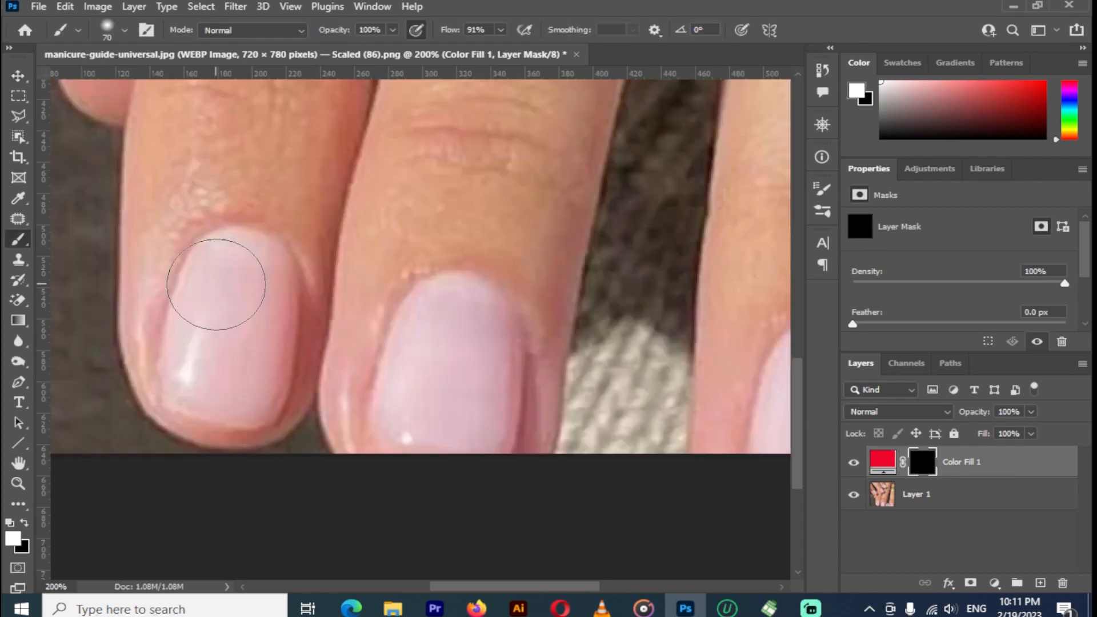
mouse_move(221, 244)
left_mouse_down()
mouse_move(249, 311)
mouse_move(210, 375)
mouse_move(263, 407)
mouse_move(228, 368)
mouse_move(266, 393)
mouse_move(274, 355)
left_mouse_up()
- Increase the hardness of a 25 px brush, refine the red nail's edges on the mask, and compare with the fill layer hidden
left_click(125, 30)
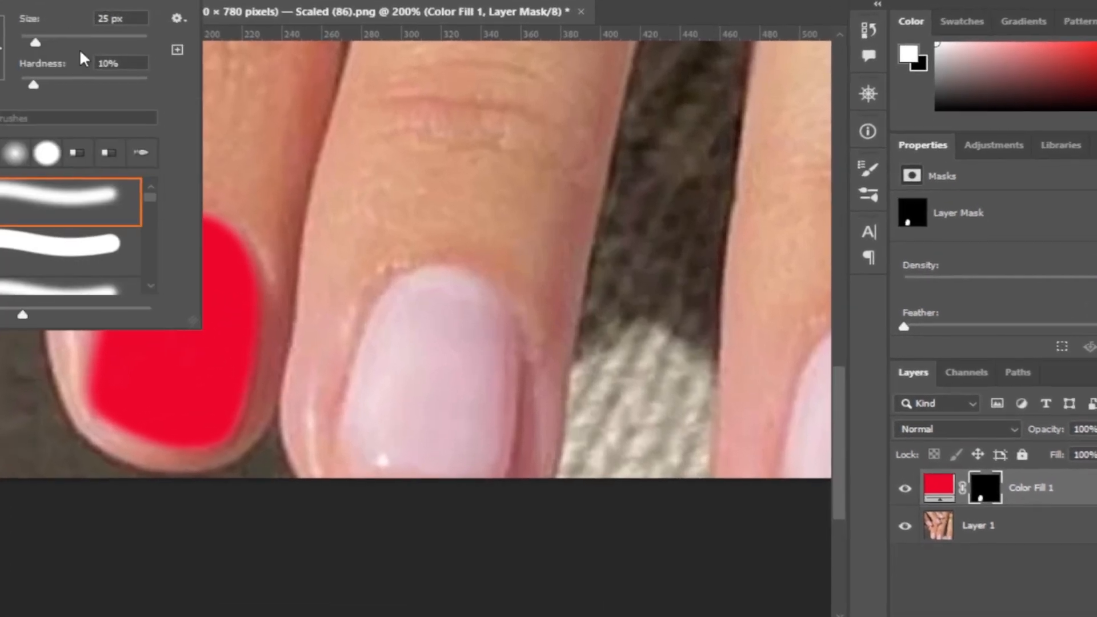
left_click_drag(33, 84, 235, 80)
left_click(468, 28)
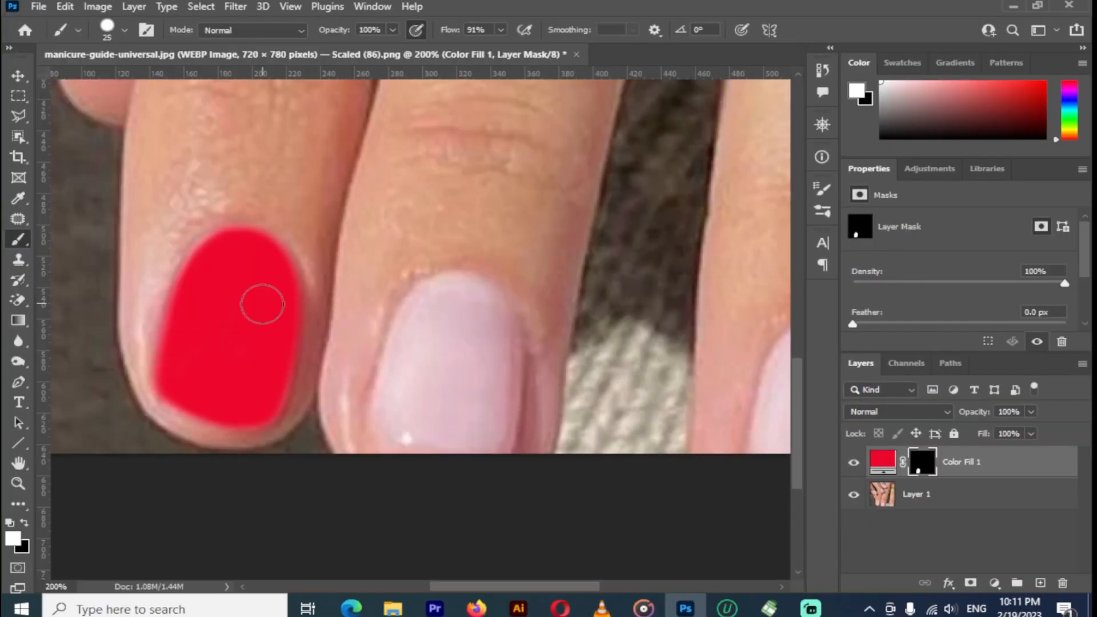
mouse_move(262, 304)
left_mouse_down()
mouse_move(278, 326)
mouse_move(264, 388)
mouse_move(252, 406)
mouse_move(192, 393)
left_mouse_up()
left_click(855, 465)
left_click(855, 465)
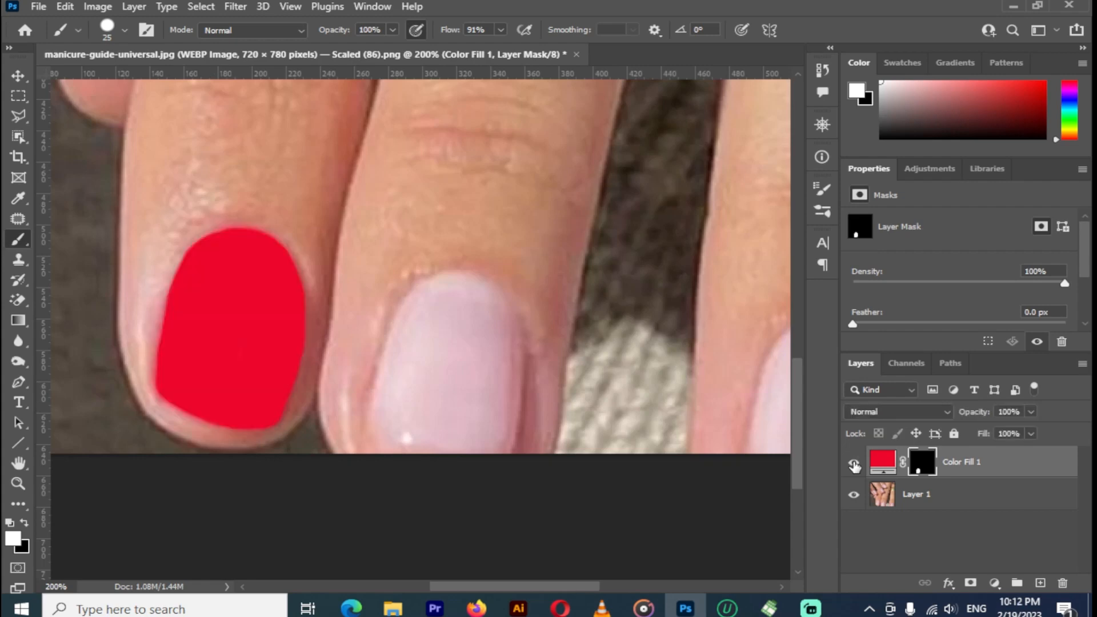
- Try Color Burn on the red fill layer, settle on Linear Light, and adjust its Blend If tonal ranges
left_click(917, 412)
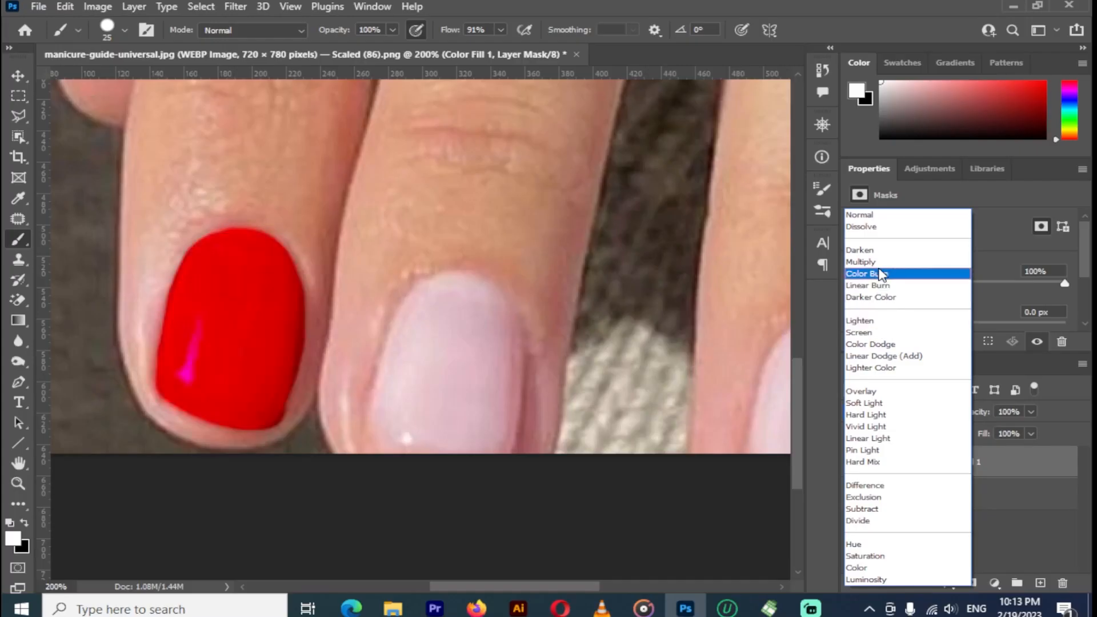
left_click(883, 274)
left_click(949, 583)
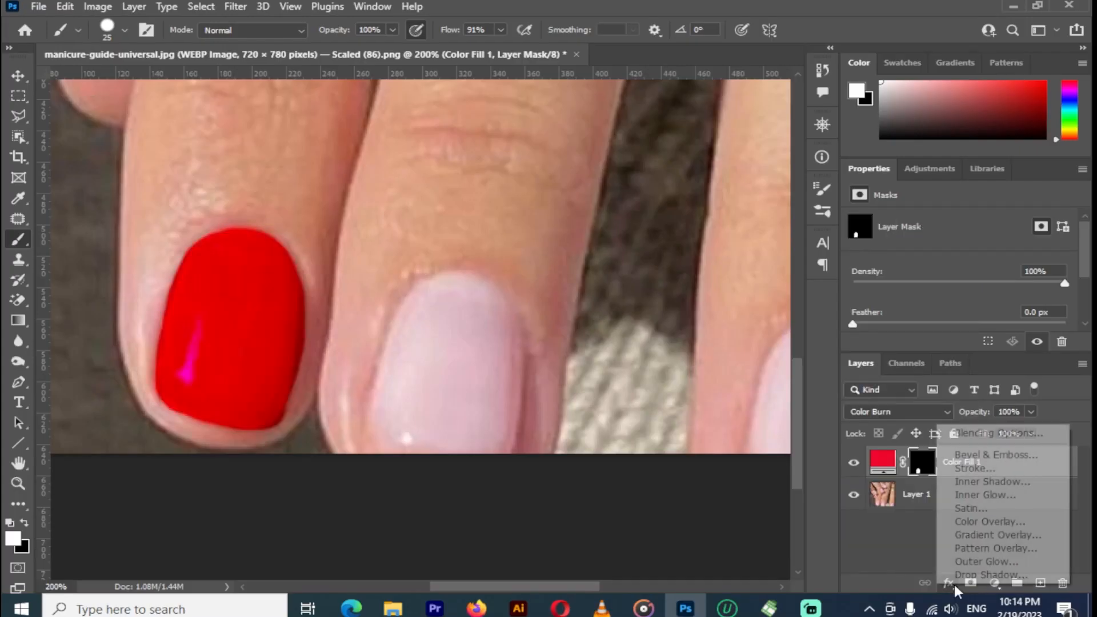
left_click(998, 432)
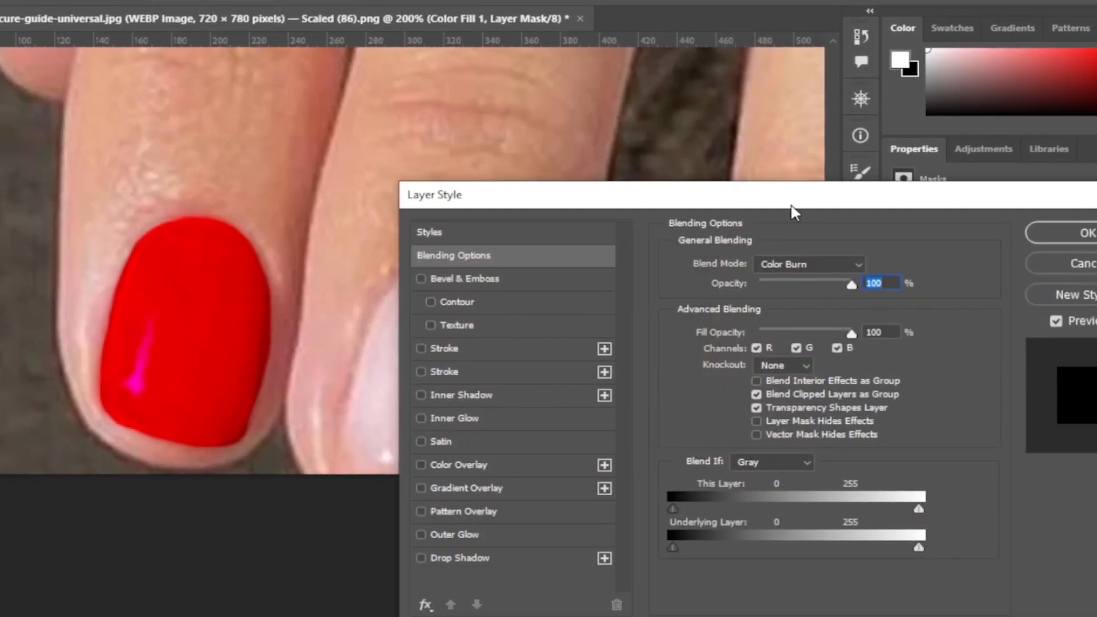
mouse_move(828, 468)
left_mouse_down()
mouse_move(783, 468)
mouse_move(828, 470)
left_mouse_up()
left_click_drag(612, 467, 683, 468)
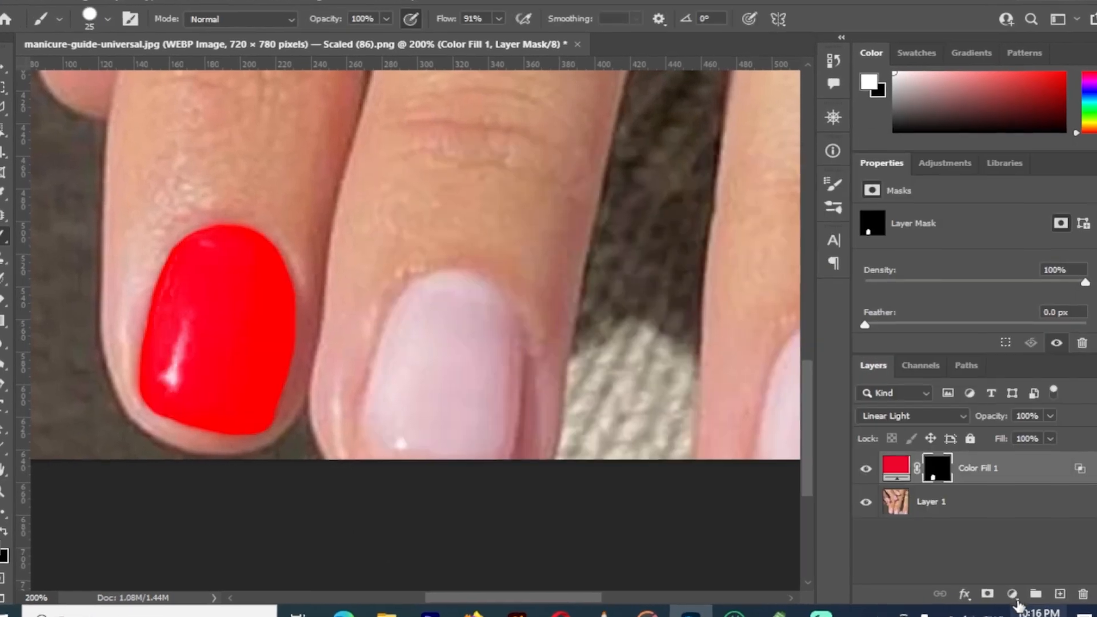
- Add a Hue/Saturation adjustment layer with hue -4, saturation -7 and lightness +8
left_click(1023, 601)
left_click(1008, 443)
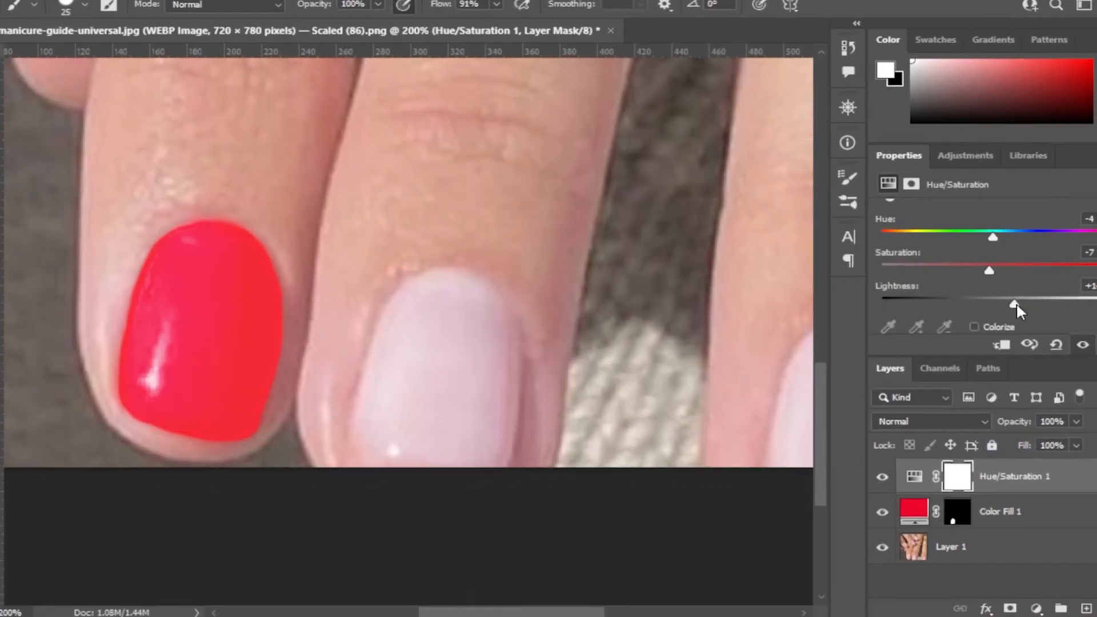
left_click_drag(1016, 303, 1033, 303)
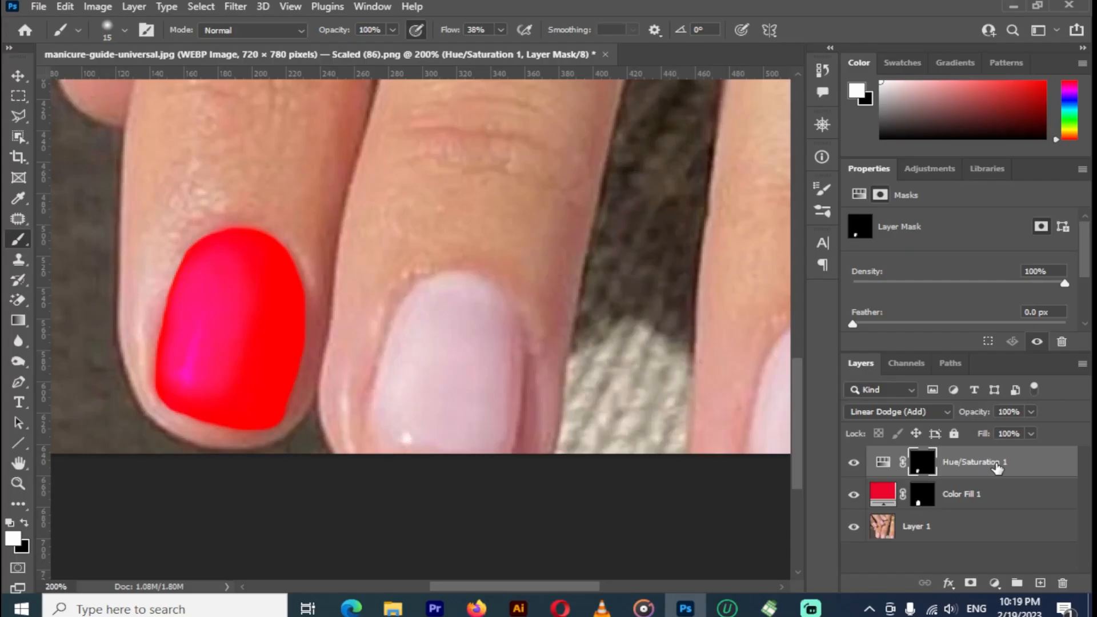
- Duplicate the Hue/Saturation layer, refine the shine on the red nail in its mask, and set blending to Normal with saturation +10
key("ctrl+j")
left_click(882, 461)
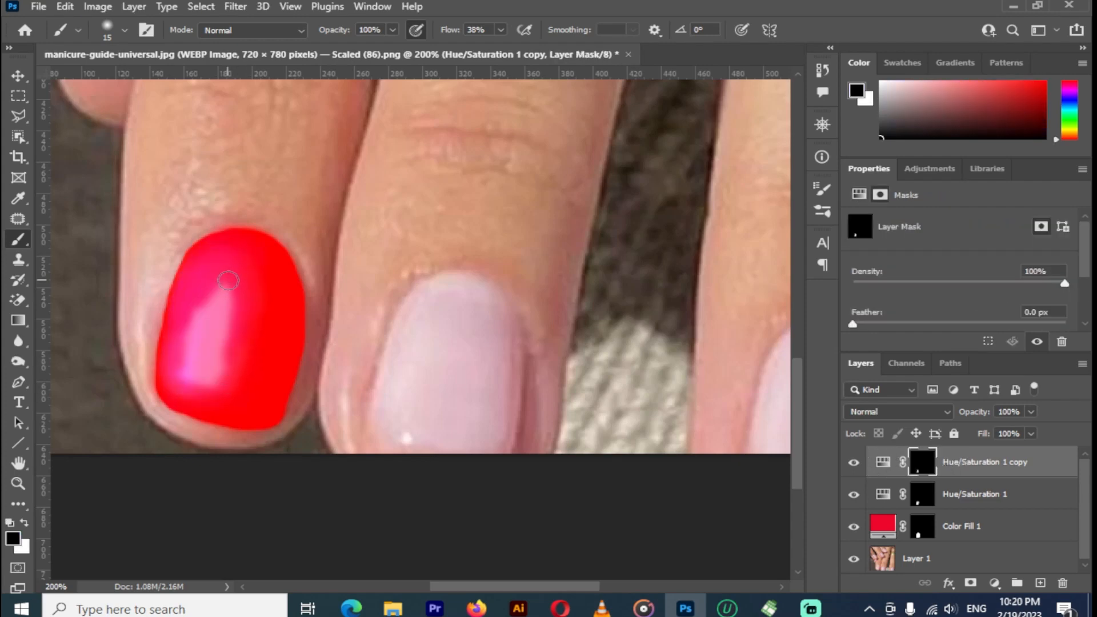
mouse_move(228, 280)
left_mouse_down()
mouse_move(195, 323)
mouse_move(196, 302)
mouse_move(231, 299)
left_mouse_up()
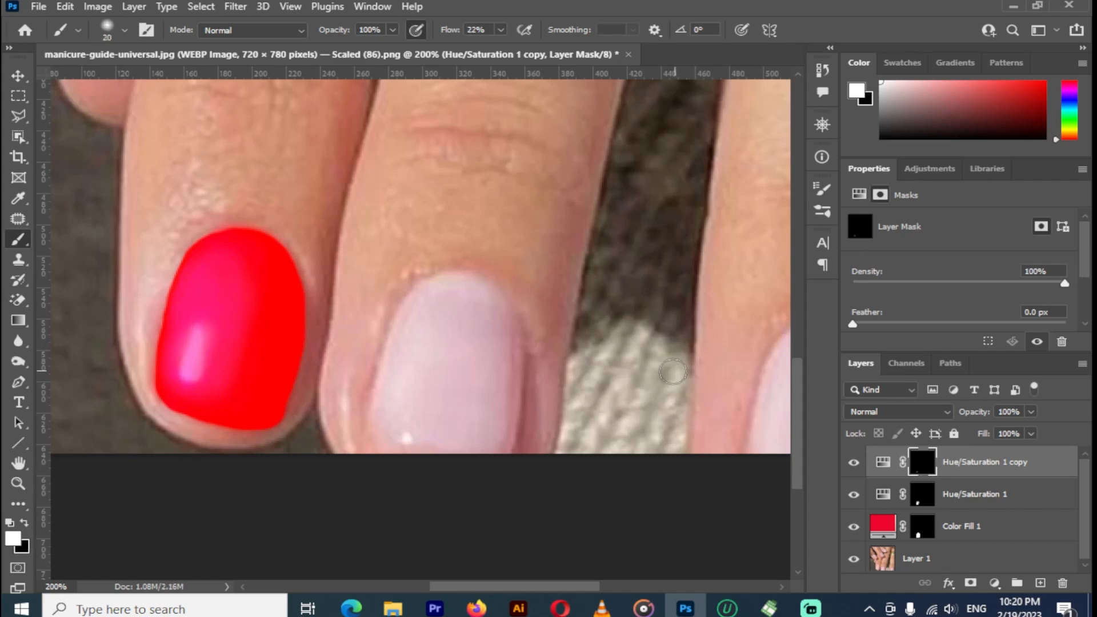
left_click(907, 412)
left_click(998, 231)
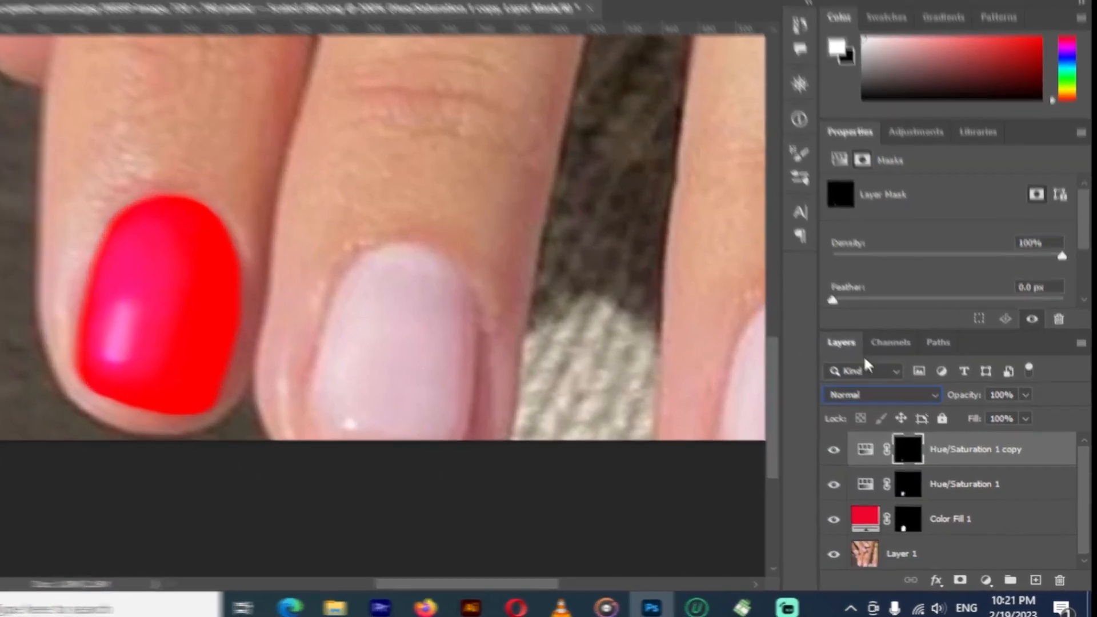
left_click_drag(986, 413, 981, 413)
- Rename the original Hue/Saturation layer as "highlight" and its copy as "shine"
left_click(975, 440)
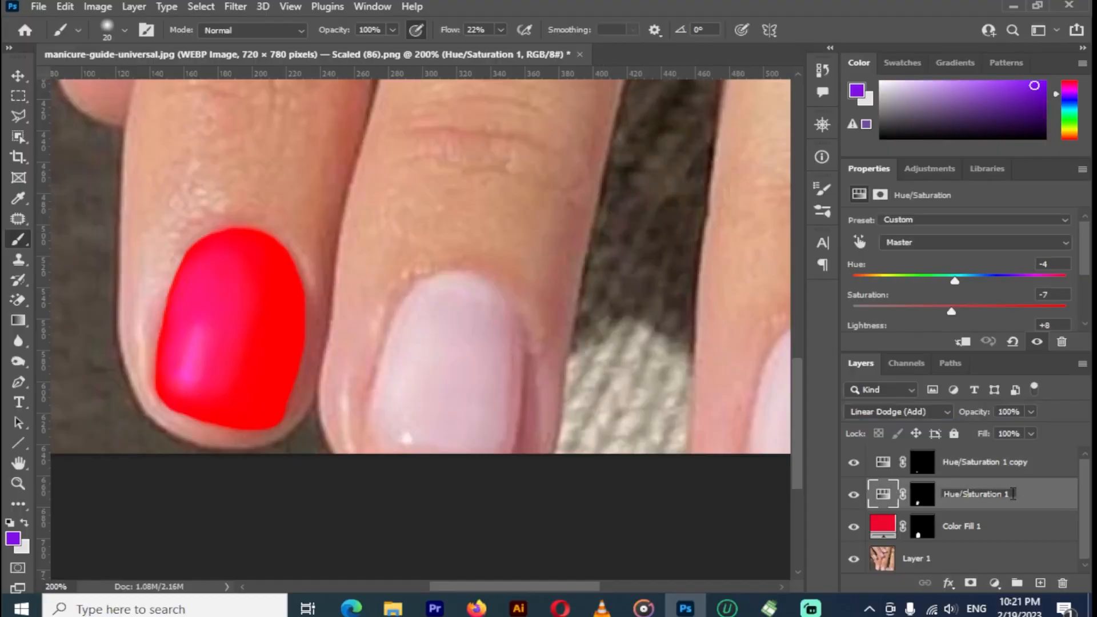
type("high")
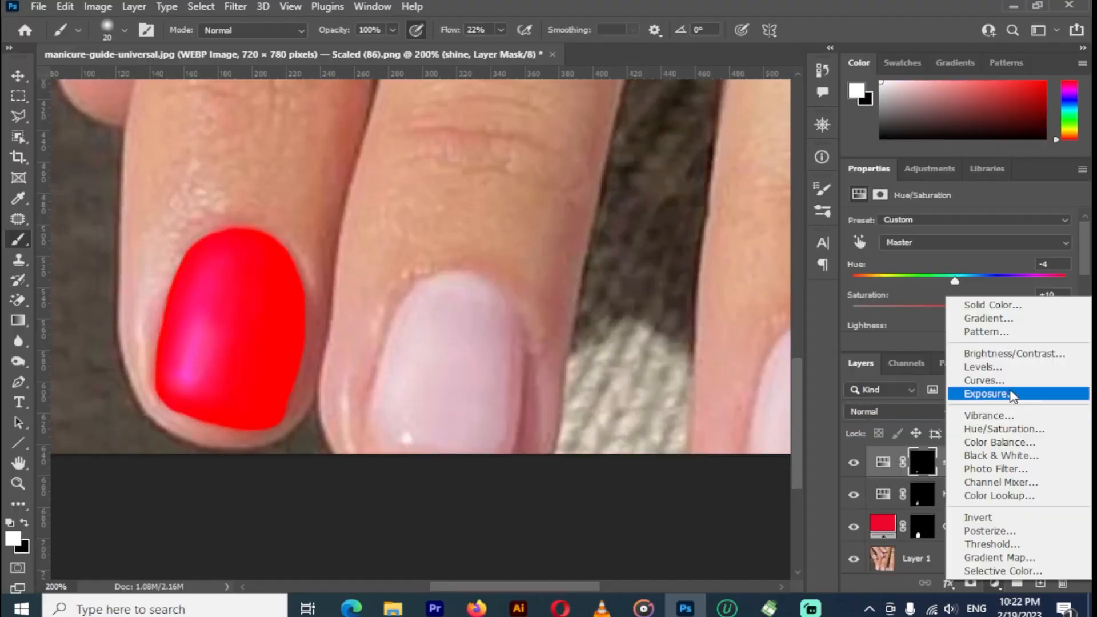
- Add an Exposure adjustment layer named "shadow" and paint it in along the red nail's right edge
left_click(1012, 394)
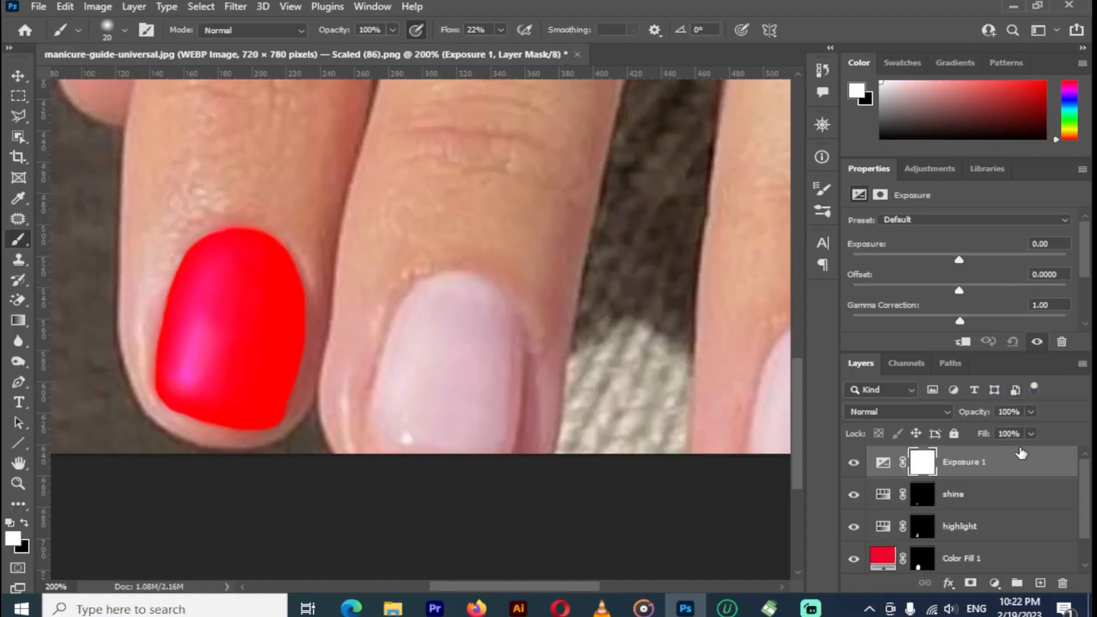
double_click(973, 463)
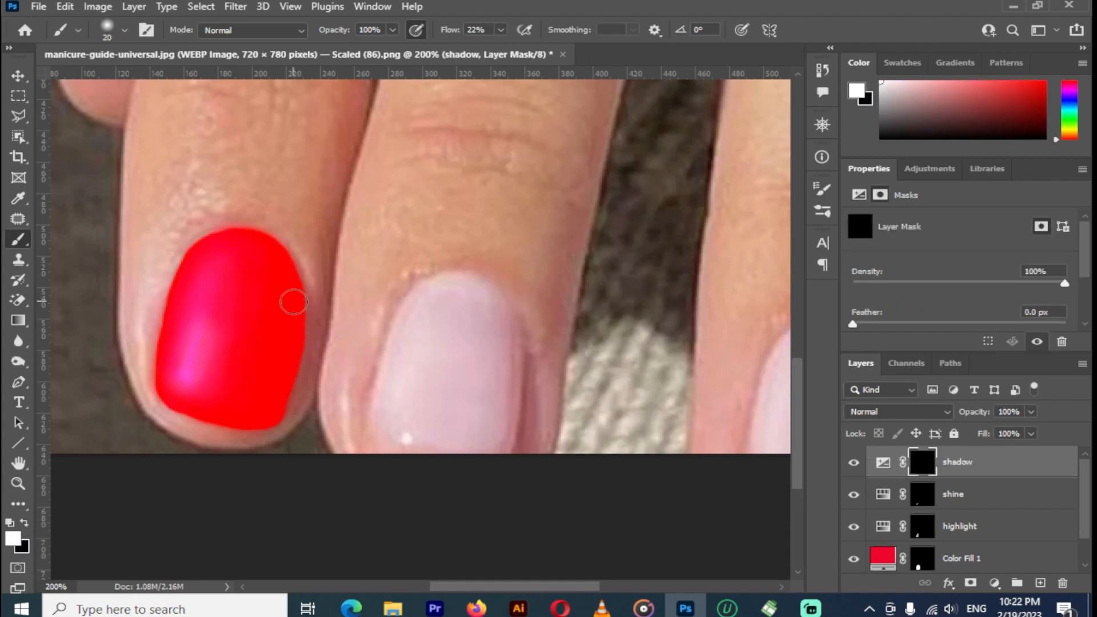
mouse_move(294, 301)
left_mouse_down()
mouse_move(292, 360)
mouse_move(269, 420)
mouse_move(291, 360)
left_mouse_up()
left_click_drag(291, 361, 294, 330)
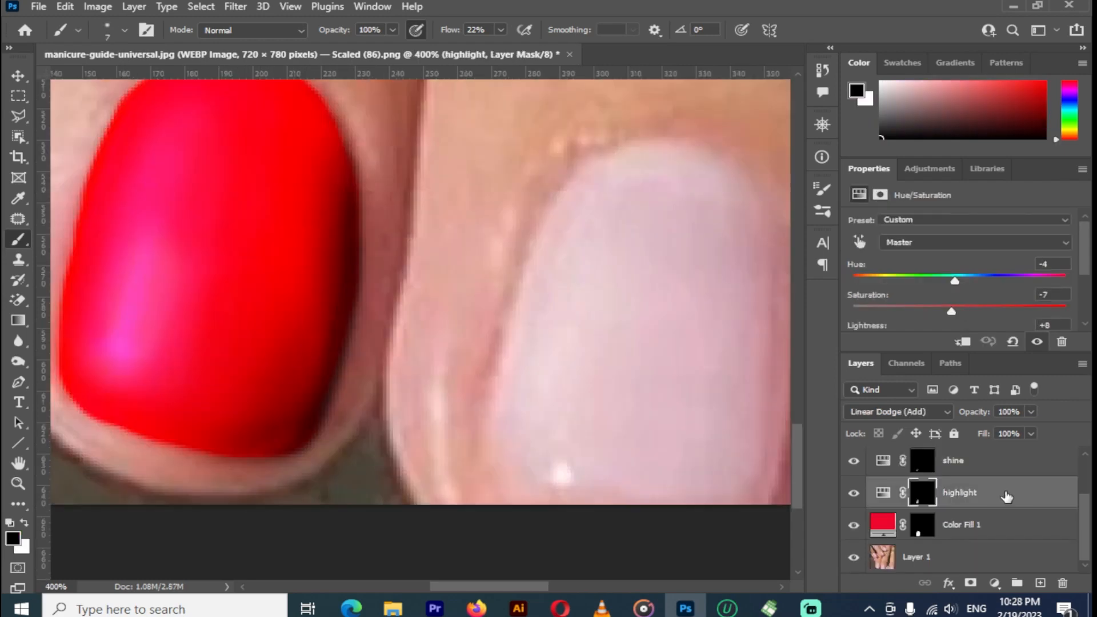
- Group the nail polish layers from "shadow layer2" down, and activate Free Transform on the group
scroll(970, 488, "up", 2)
left_click(971, 469, "shift")
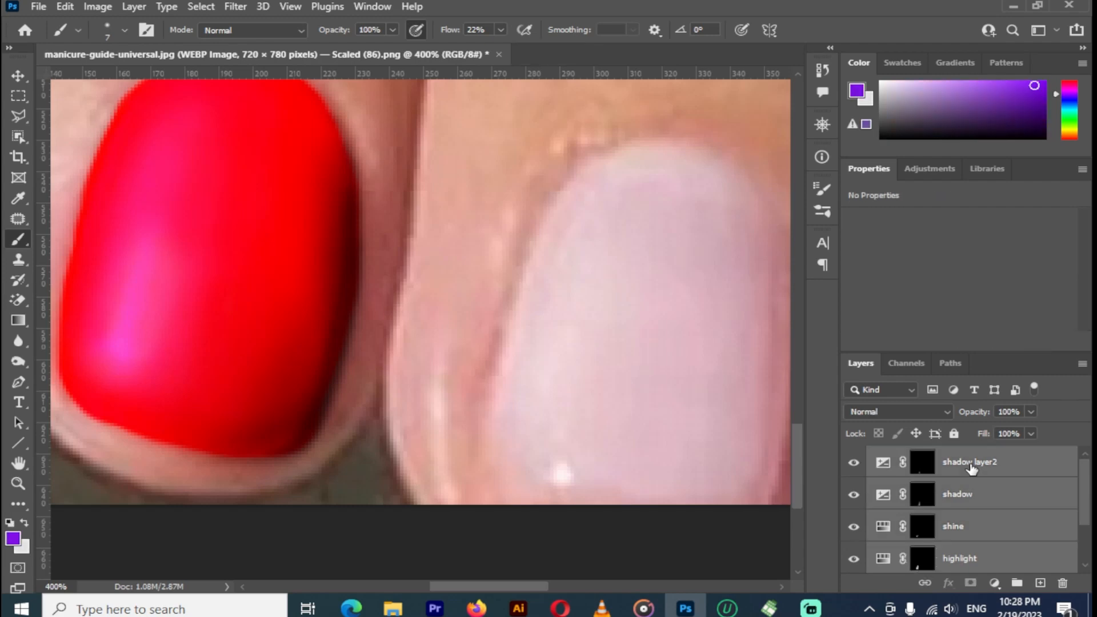
key("ctrl+g")
key("ctrl+t")
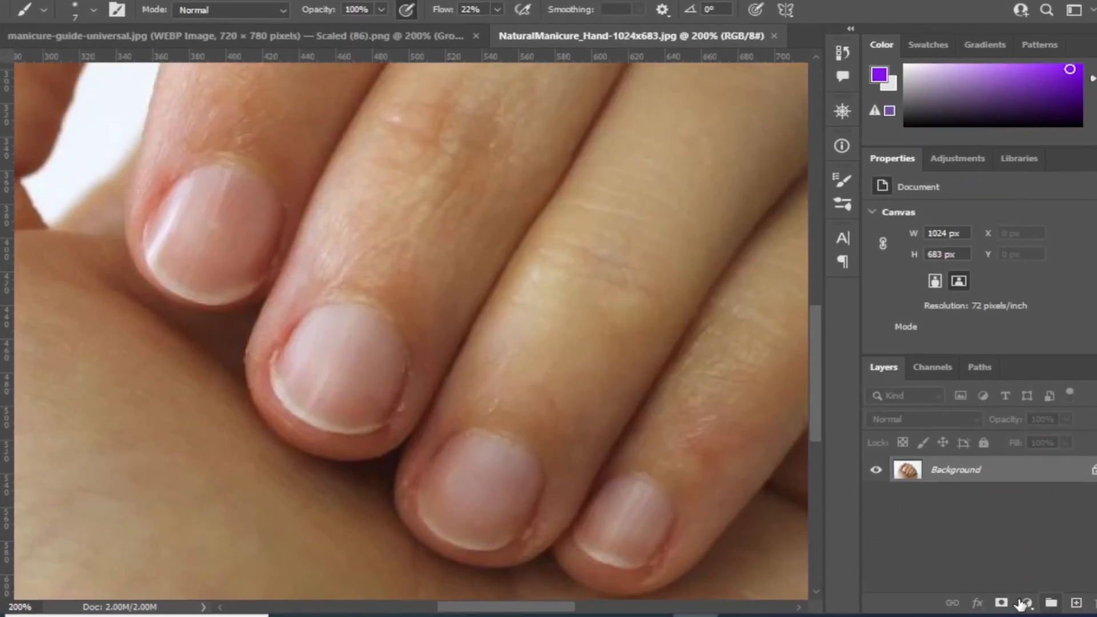
- Add a white Solid Color fill layer above the background of the NaturalManicure hand photo
left_click(1030, 605)
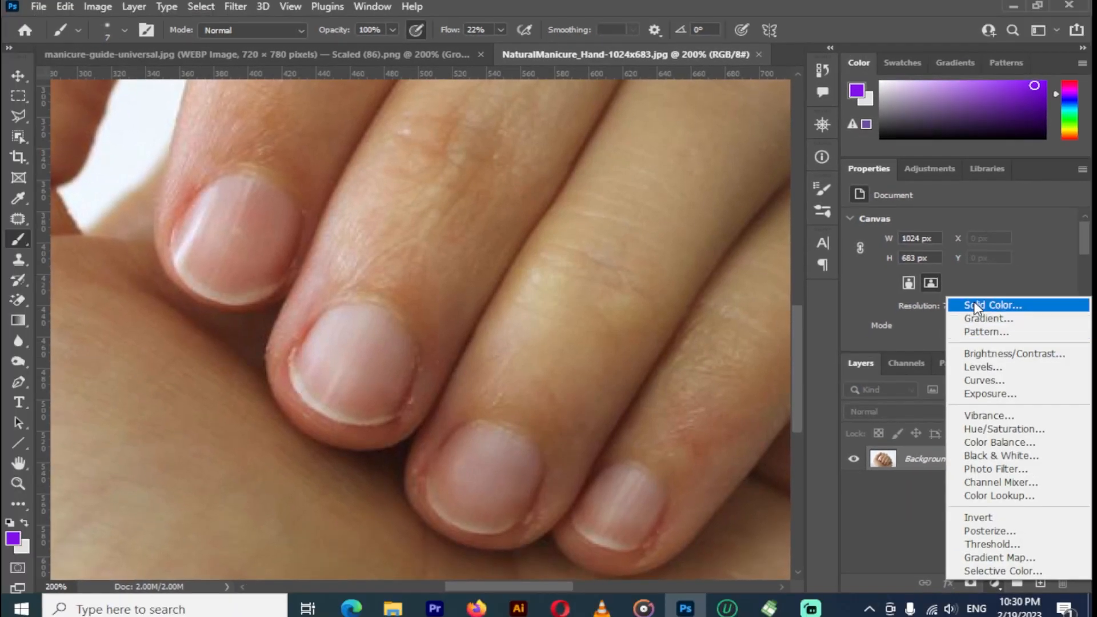
left_click(1007, 303)
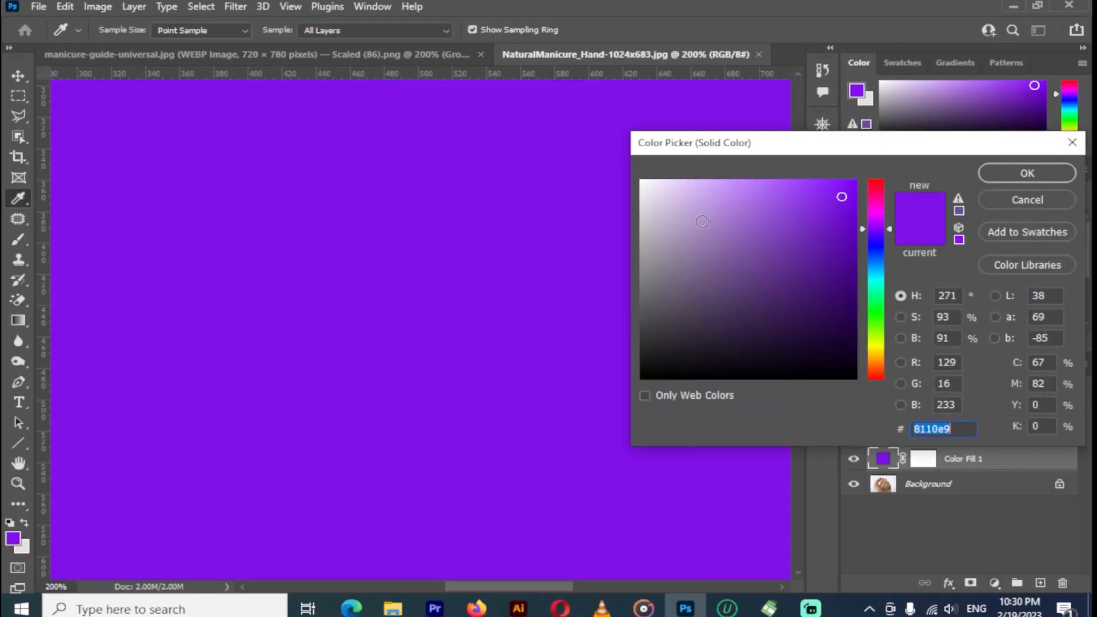
left_click_drag(702, 221, 607, 164)
left_click(1027, 173)
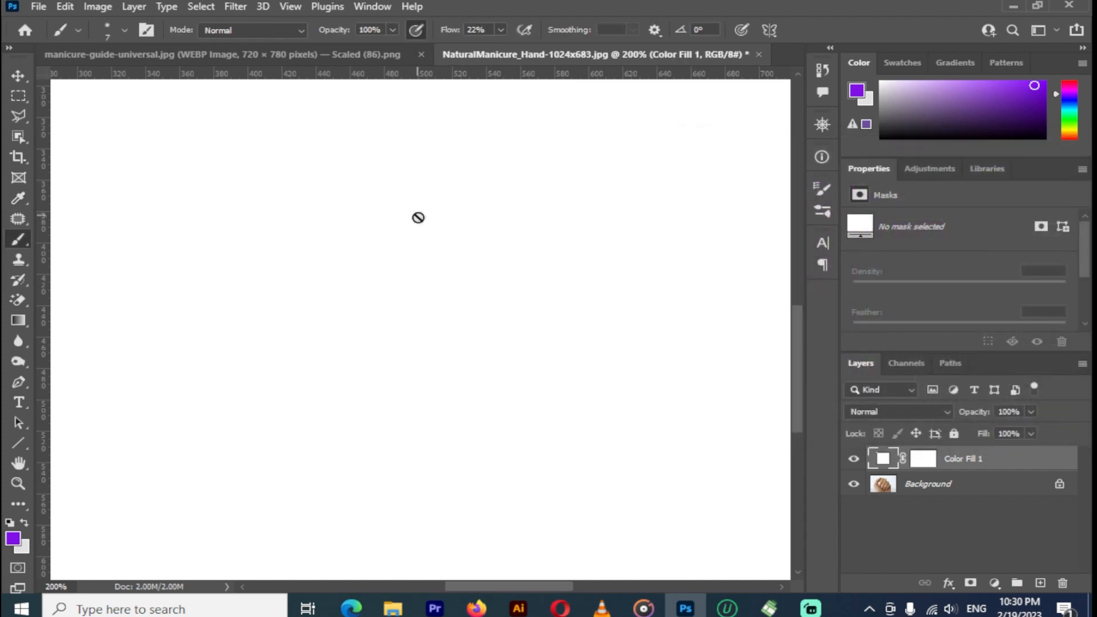
- Invert the white fill layer's mask and paint the second nail from the left white with a 25 px brush at 22% flow
left_click(923, 460)
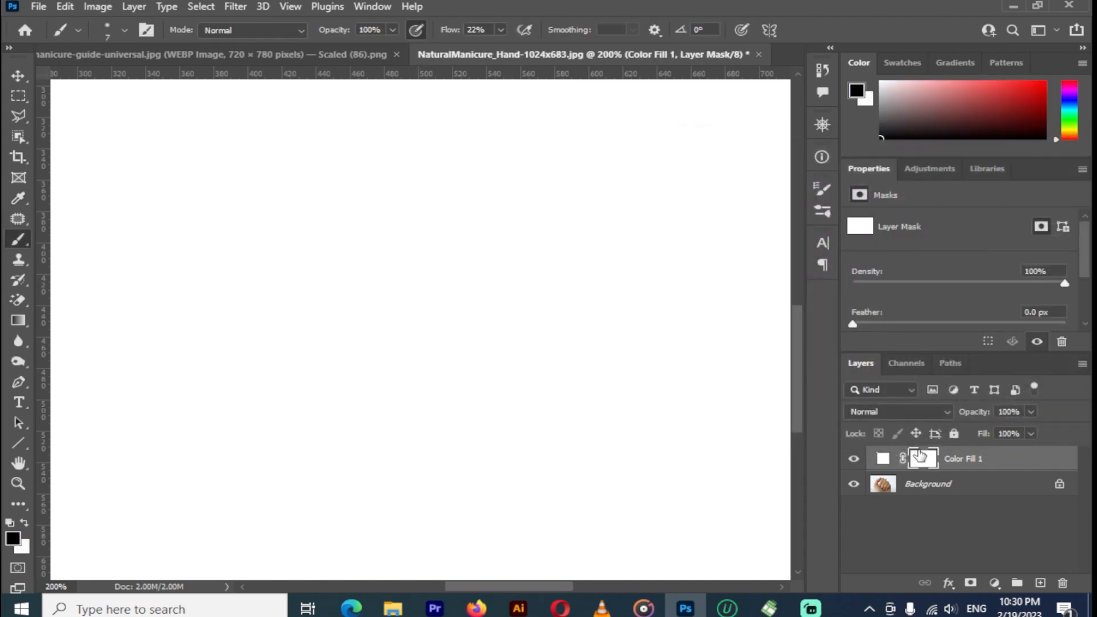
key("ctrl+i")
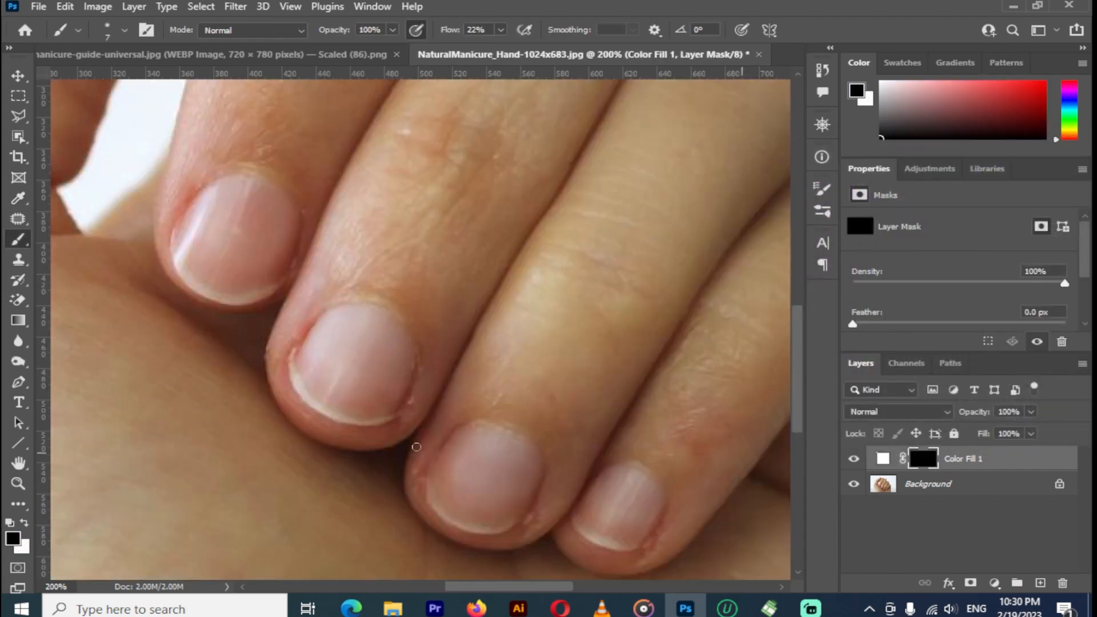
key("x")
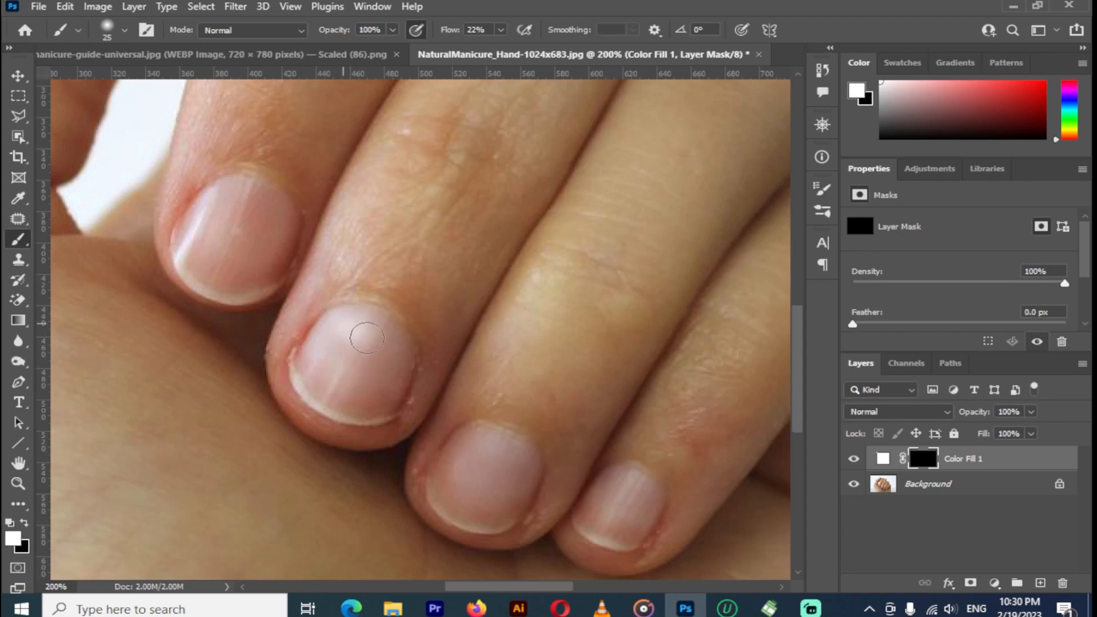
mouse_move(358, 323)
left_mouse_down()
mouse_move(383, 329)
mouse_move(328, 328)
mouse_move(309, 367)
mouse_move(348, 365)
mouse_move(332, 379)
mouse_move(306, 368)
mouse_move(327, 402)
mouse_move(353, 363)
mouse_move(323, 397)
mouse_move(322, 350)
mouse_move(349, 330)
mouse_move(317, 324)
mouse_move(390, 336)
mouse_move(399, 368)
mouse_move(373, 401)
mouse_move(390, 386)
mouse_move(351, 406)
mouse_move(320, 390)
mouse_move(370, 413)
mouse_move(393, 405)
mouse_move(397, 364)
mouse_move(380, 365)
mouse_move(351, 333)
left_mouse_up()
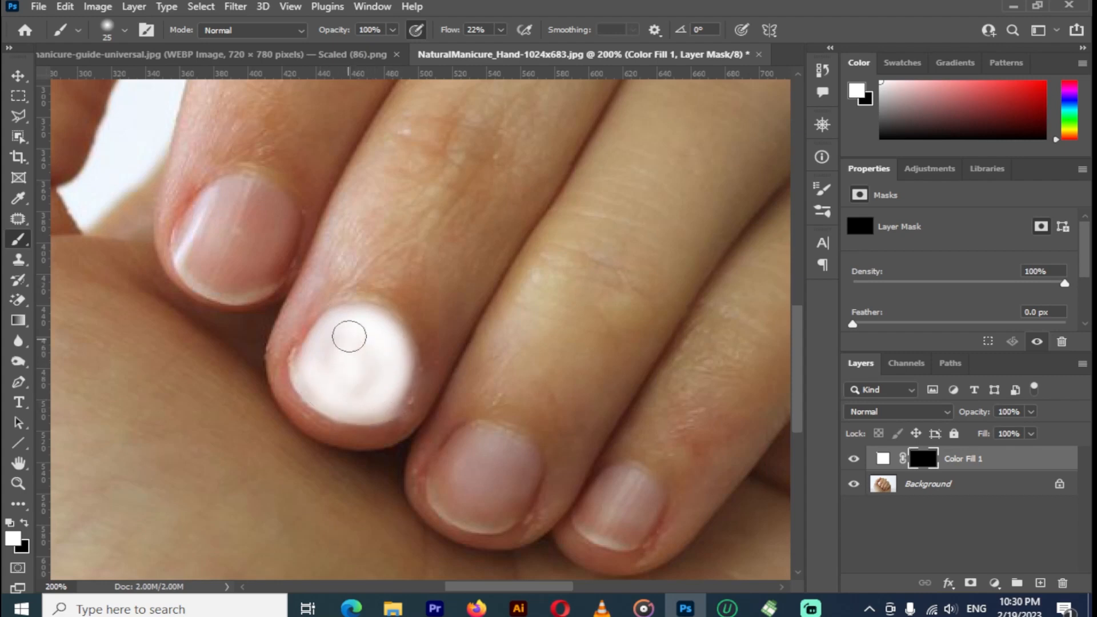
- In the white fill's blending options, split the underlying-layer Blend If sliders to 12/65 for shadows and 143/223 for highlights
left_click(948, 583)
left_click(971, 432)
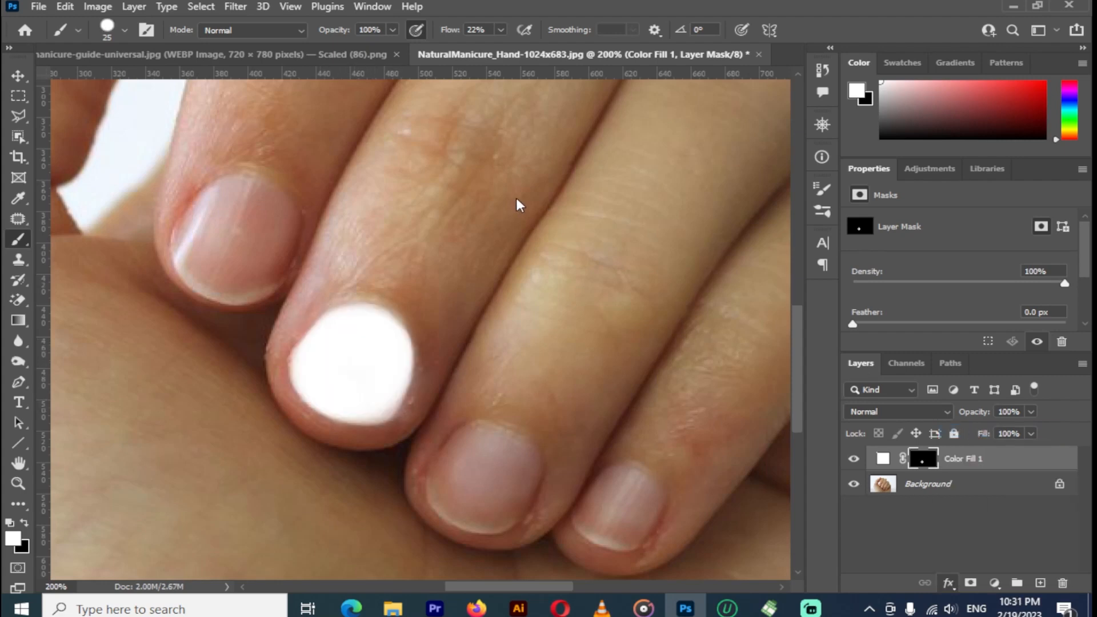
left_click_drag(760, 167, 1095, 208)
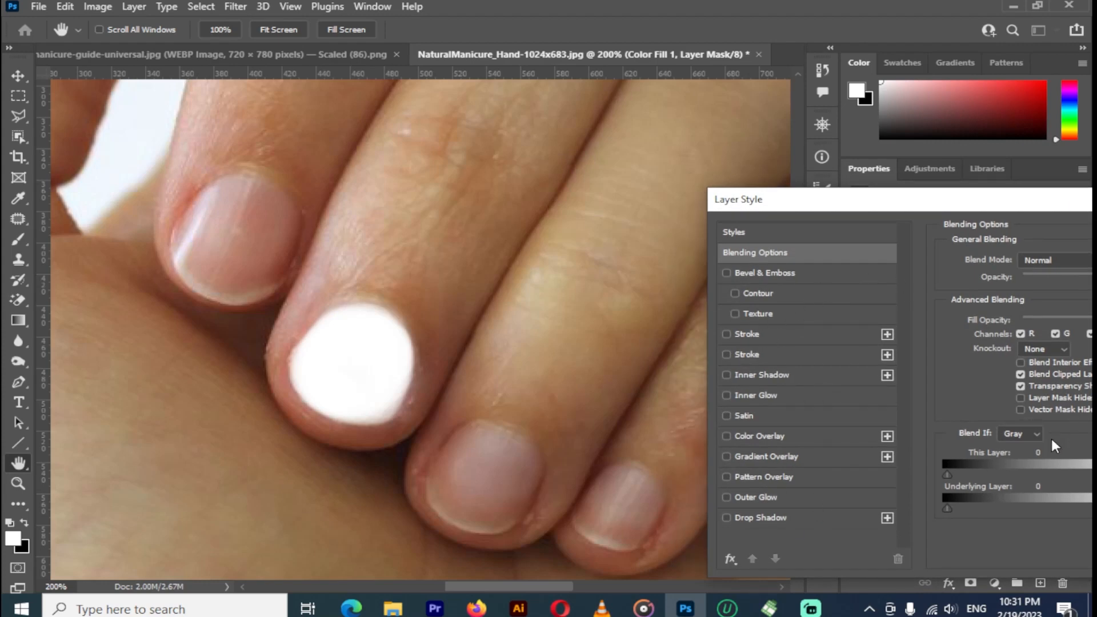
left_click_drag(933, 204, 977, 184)
left_click_drag(911, 494, 942, 515)
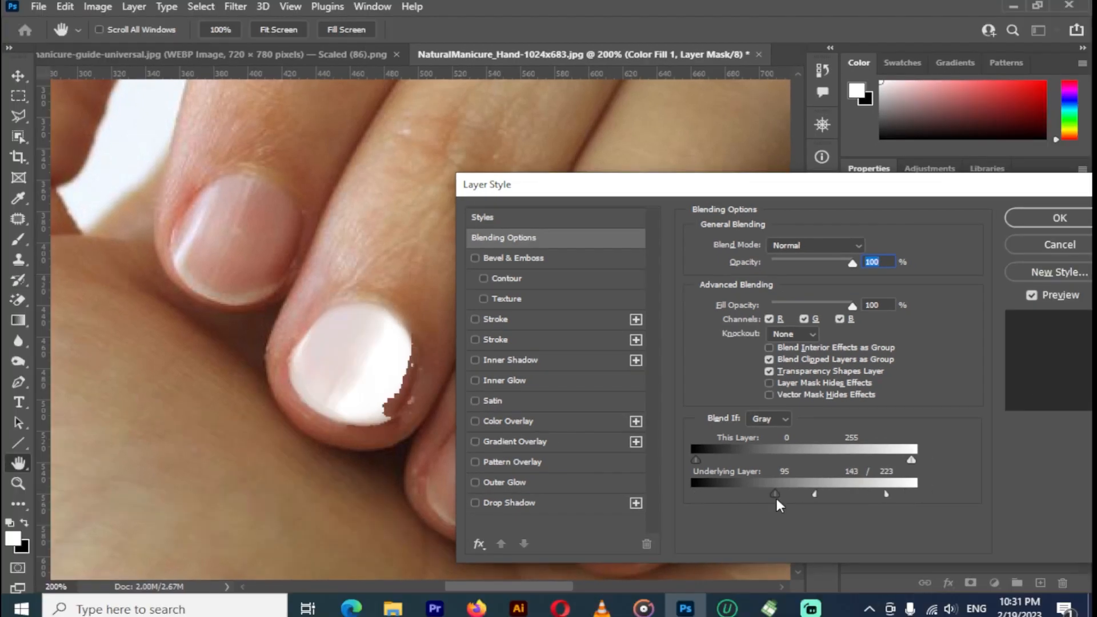
left_click_drag(775, 496, 718, 493)
- Set the white fill's blend mode to Color Dodge at 39% opacity, and toggle the layer's visibility to compare the nail
left_click(817, 245)
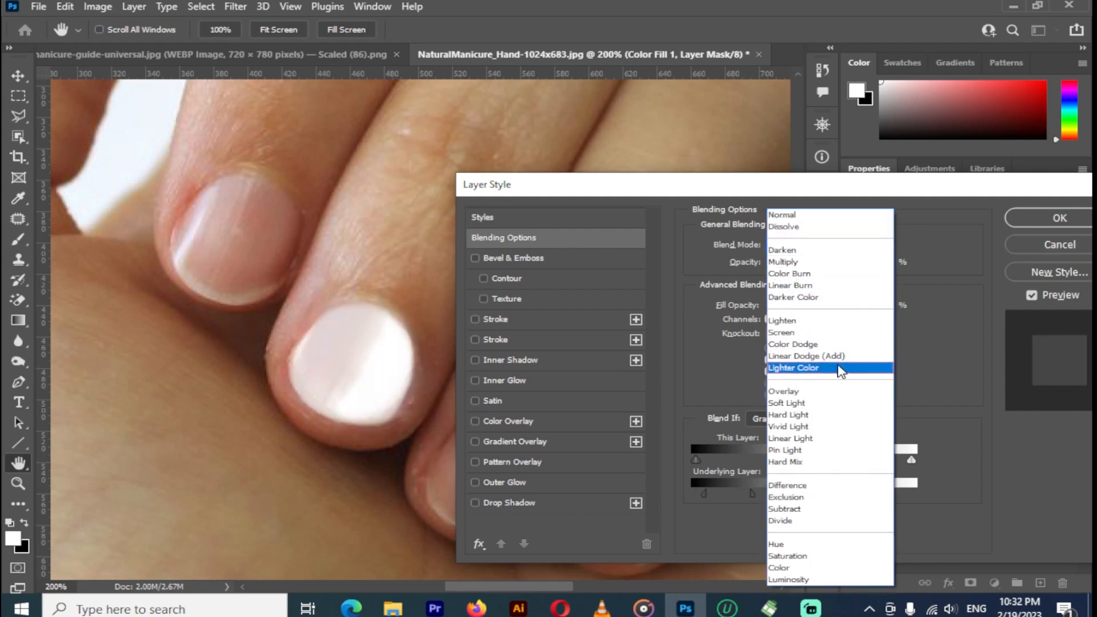
left_click(808, 344)
left_click_drag(848, 263, 816, 262)
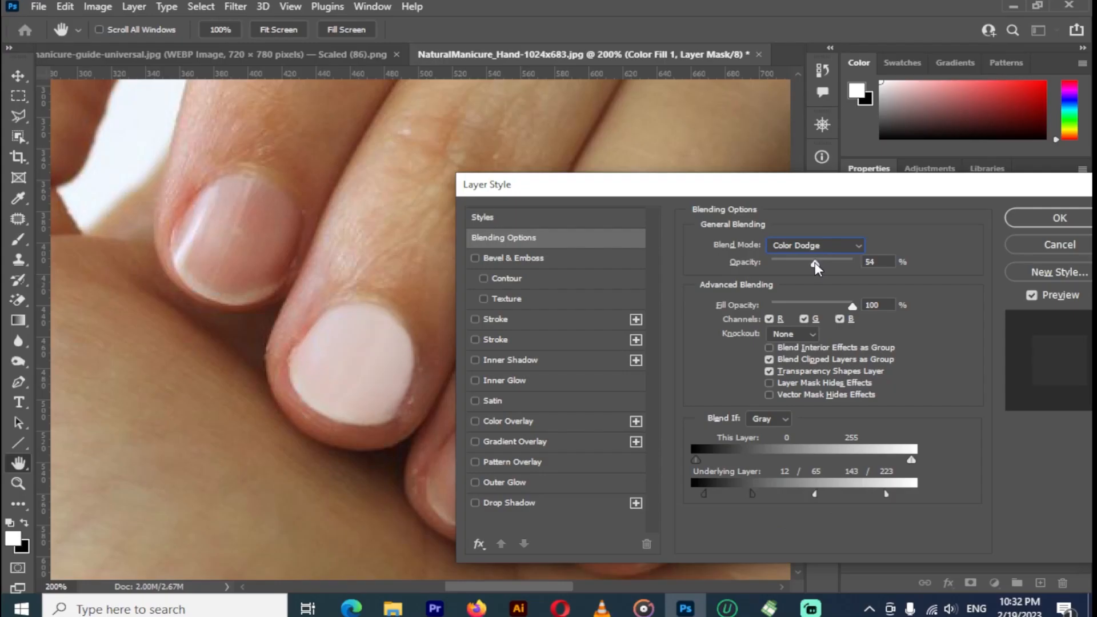
left_click_drag(924, 244, 896, 248)
left_click_drag(803, 267, 803, 267)
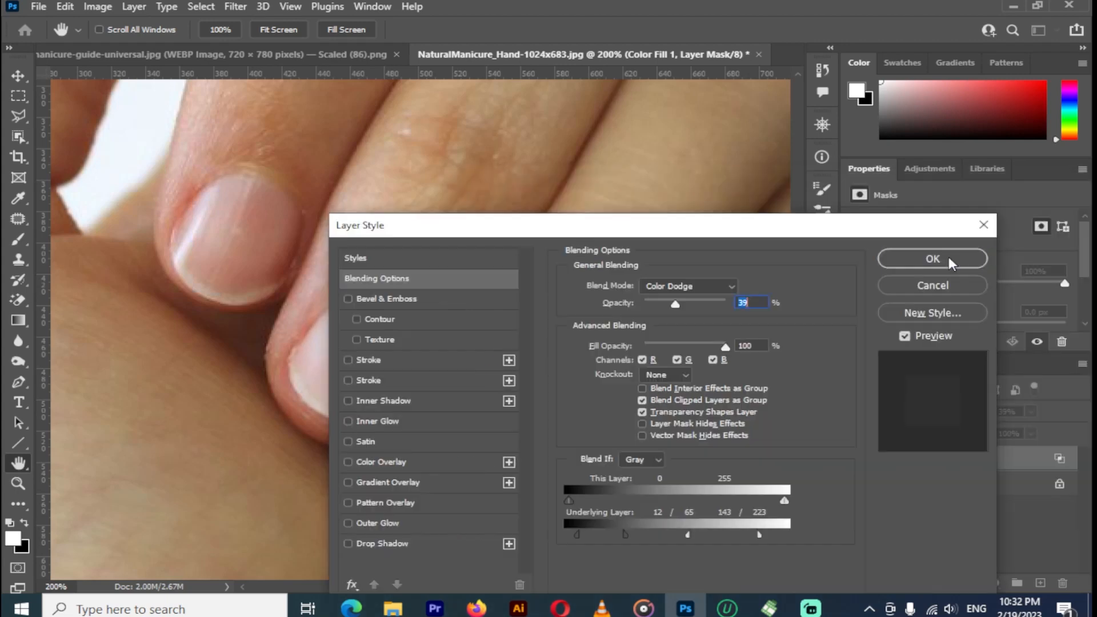
left_click(942, 257)
left_click(857, 464)
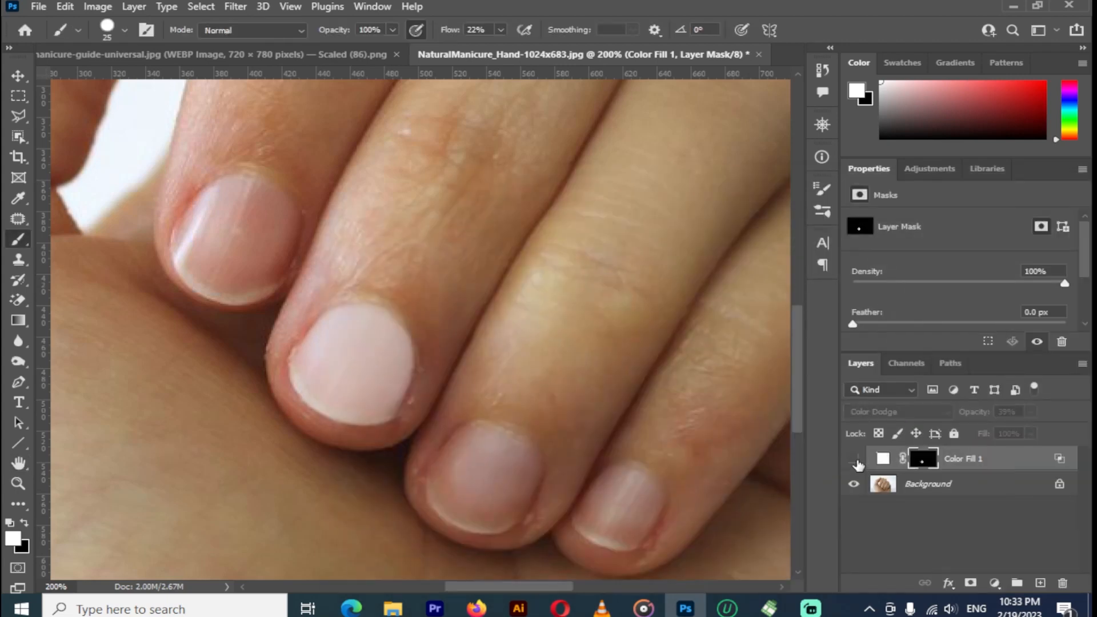
left_click(857, 464)
left_click(856, 463)
left_click(857, 464)
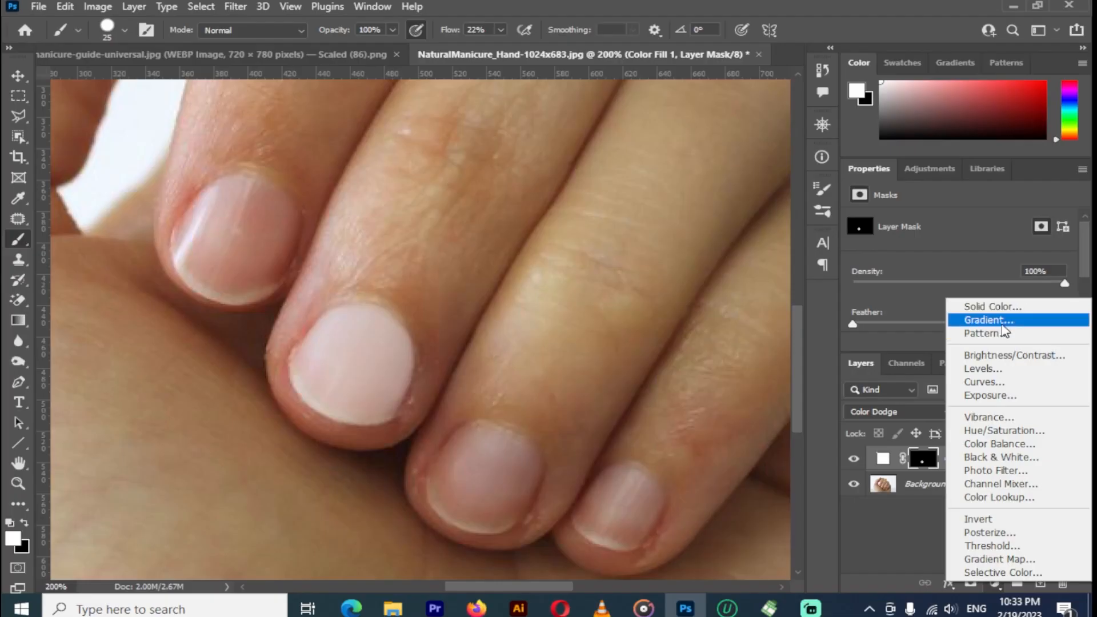
- Add an Exposure adjustment layer above the nail colour fill, set its exposure to +2.56, and invert its mask
left_click(991, 394)
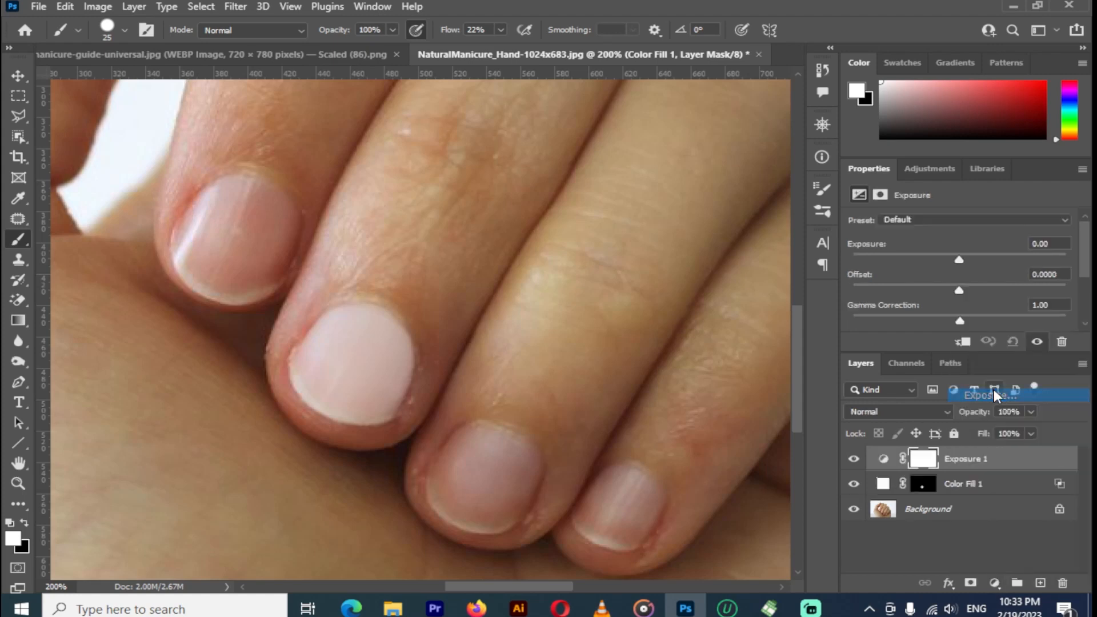
left_click_drag(958, 260, 1000, 261)
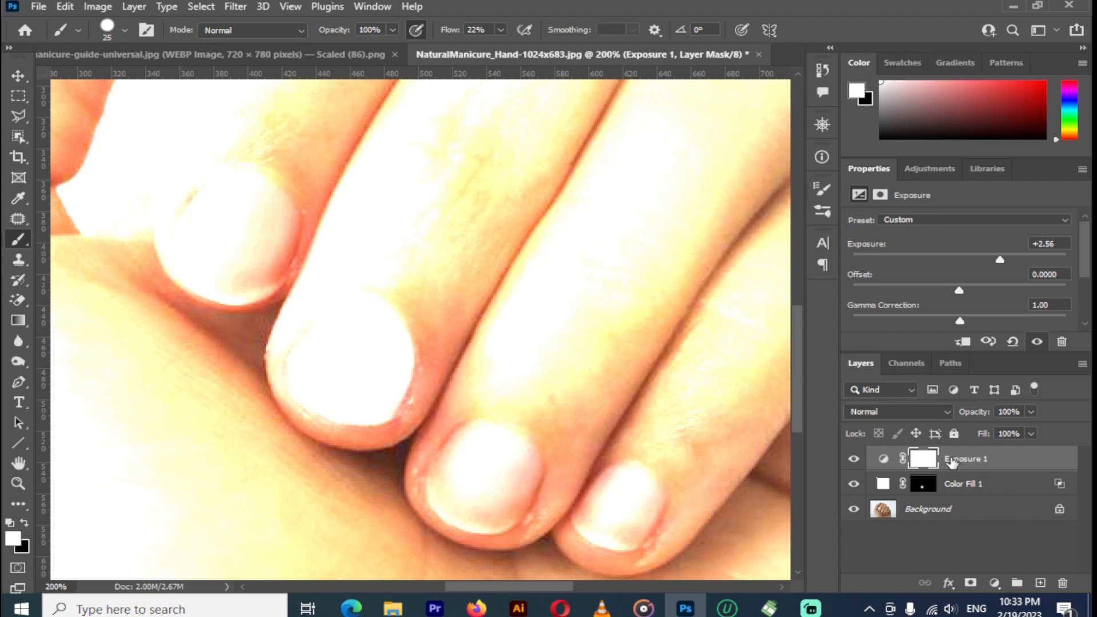
key("ctrl+i")
- Paint a highlight streak on the second nail with a 10 px brush, softened with 25 px black, and set the layer's opacity to 39%
left_click(124, 30)
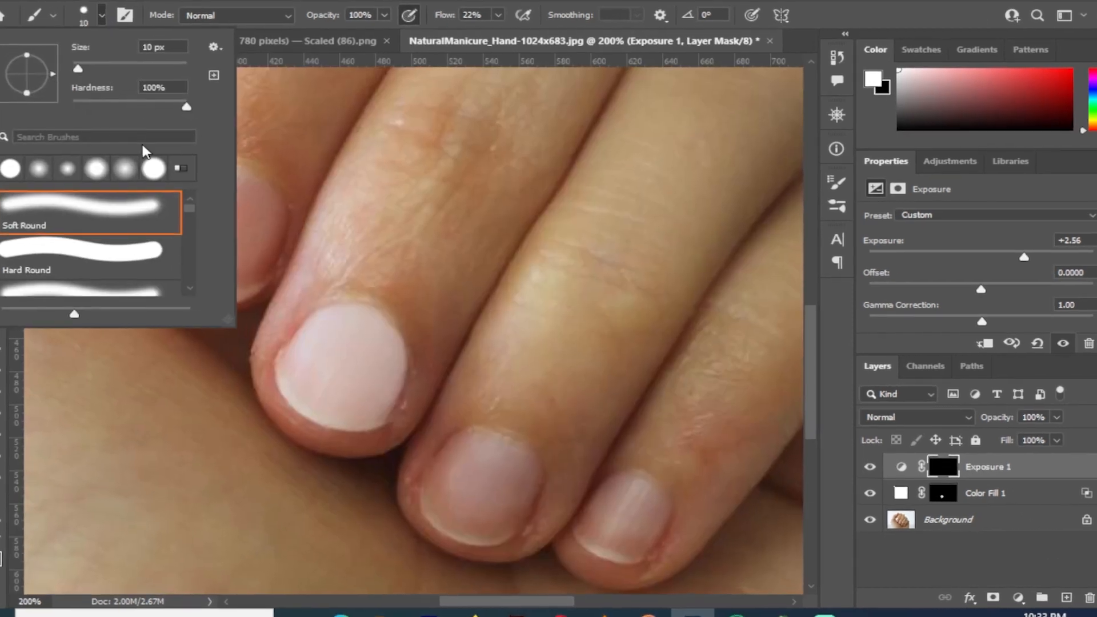
left_click_drag(126, 116, 109, 116)
left_click(459, 7)
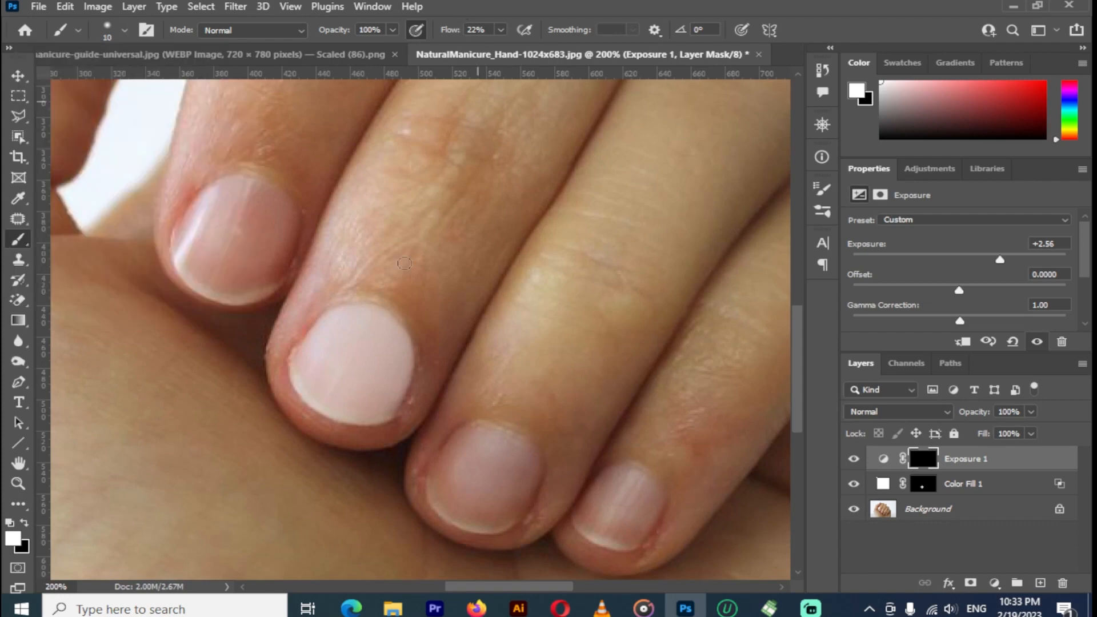
mouse_move(339, 373)
left_mouse_down()
mouse_move(326, 384)
mouse_move(335, 367)
left_mouse_up()
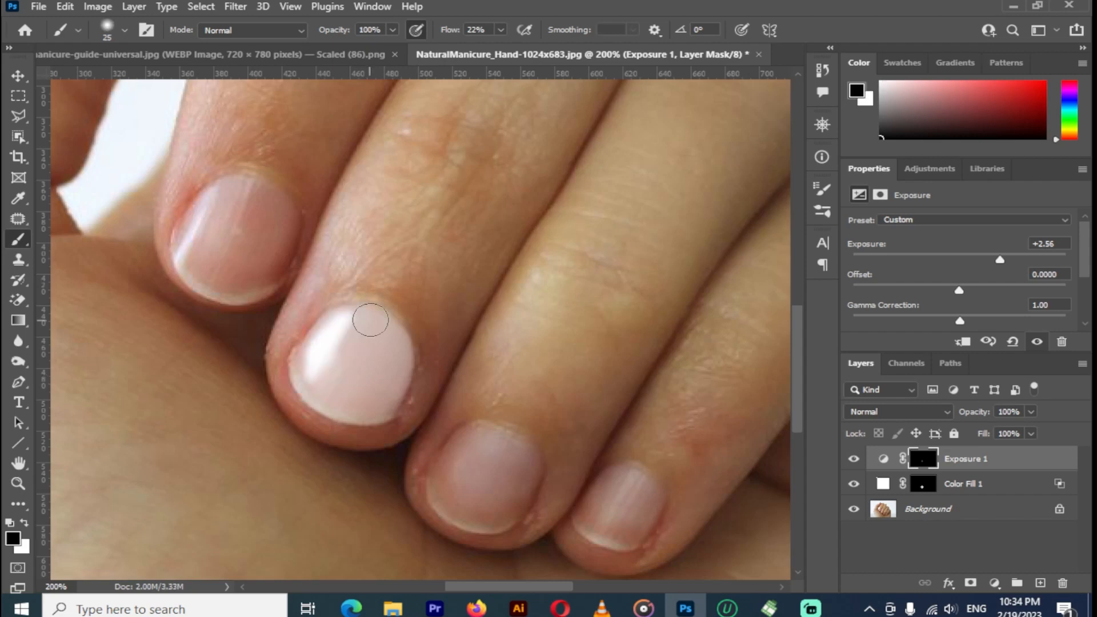
left_click_drag(369, 321, 308, 412)
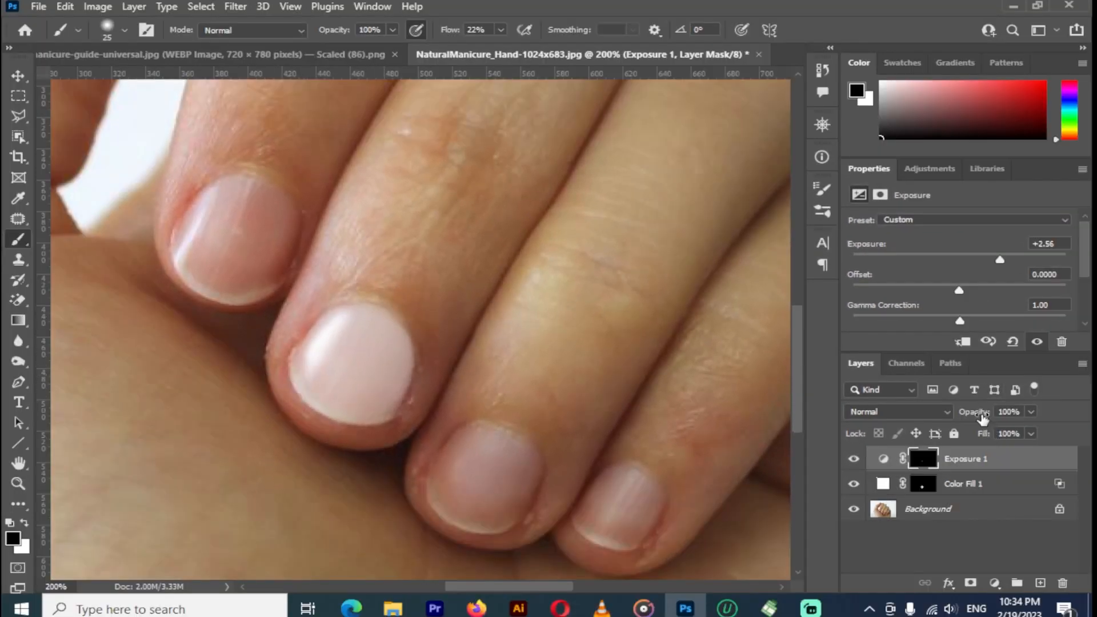
mouse_move(965, 419)
left_mouse_down()
mouse_move(974, 414)
mouse_move(952, 418)
mouse_move(982, 417)
left_mouse_up()
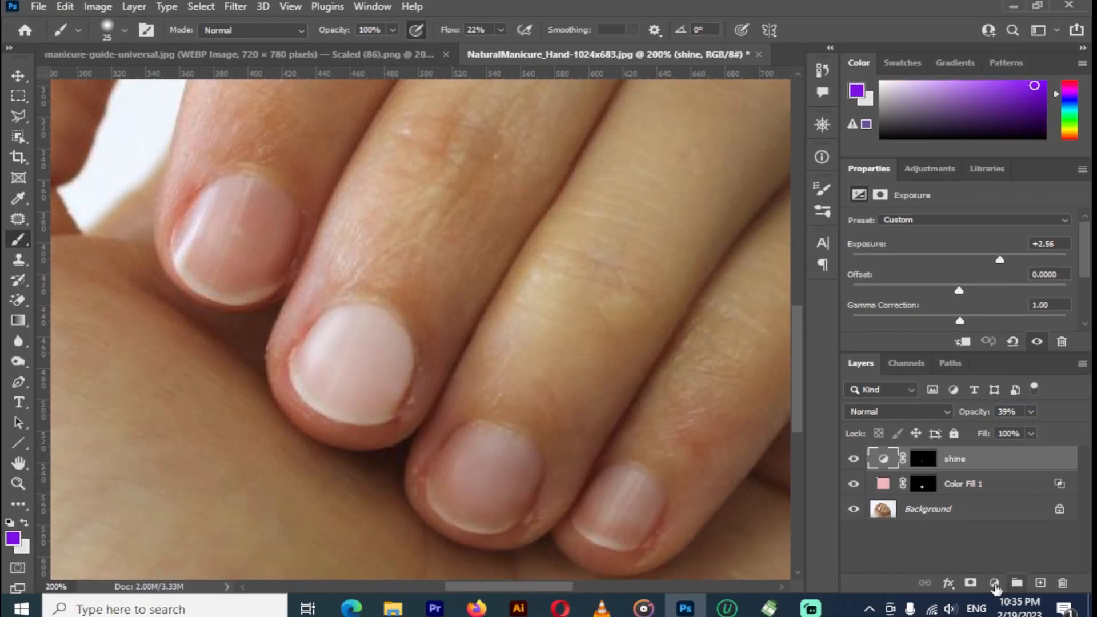
- Add a second Exposure adjustment layer above the shine layer, set its exposure to -3.57, and invert its mask
left_click(995, 583)
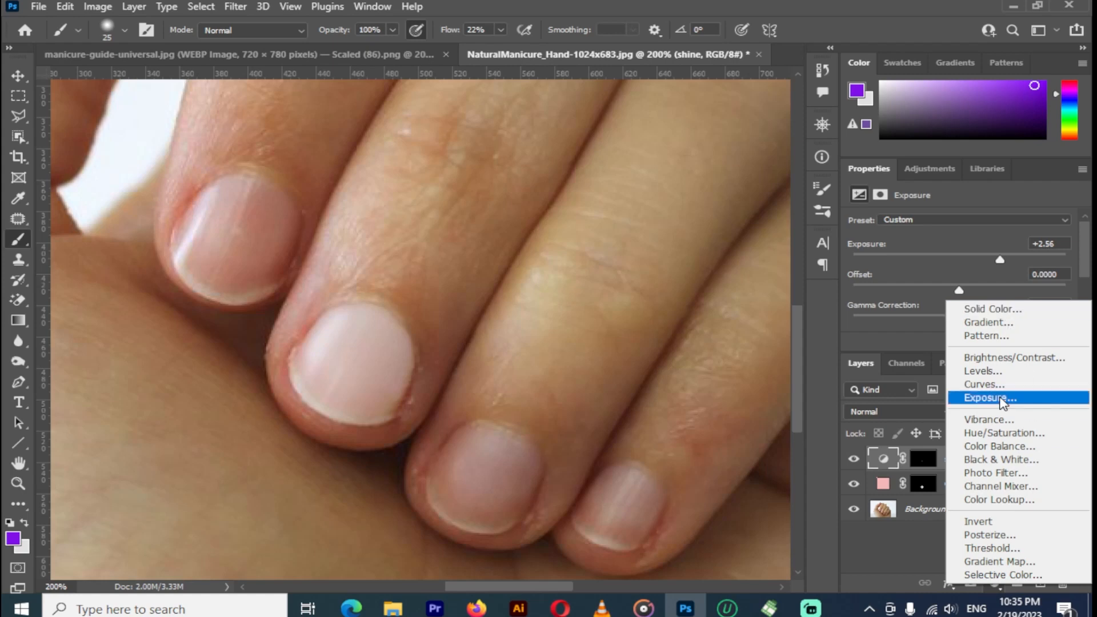
left_click(994, 398)
left_click_drag(955, 260, 903, 259)
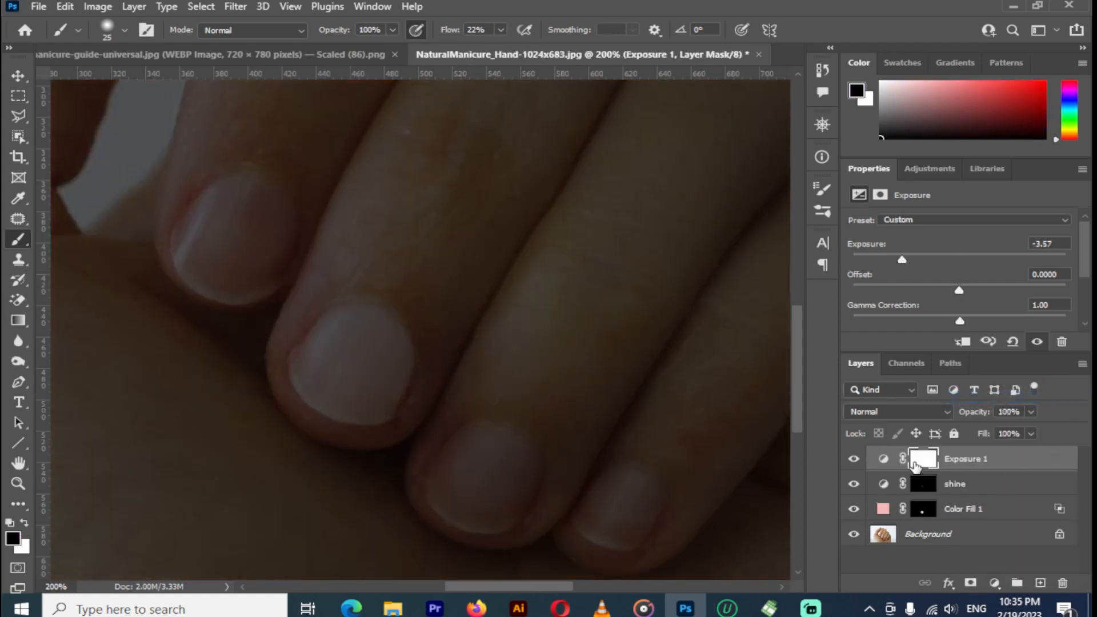
key("ctrl+i")
- Paint a shadow along the second nail's right edge with a 15 px brush at 14% flow, and set the layer's opacity to 16%
key("x")
key("[")
left_click_drag(403, 350, 381, 410)
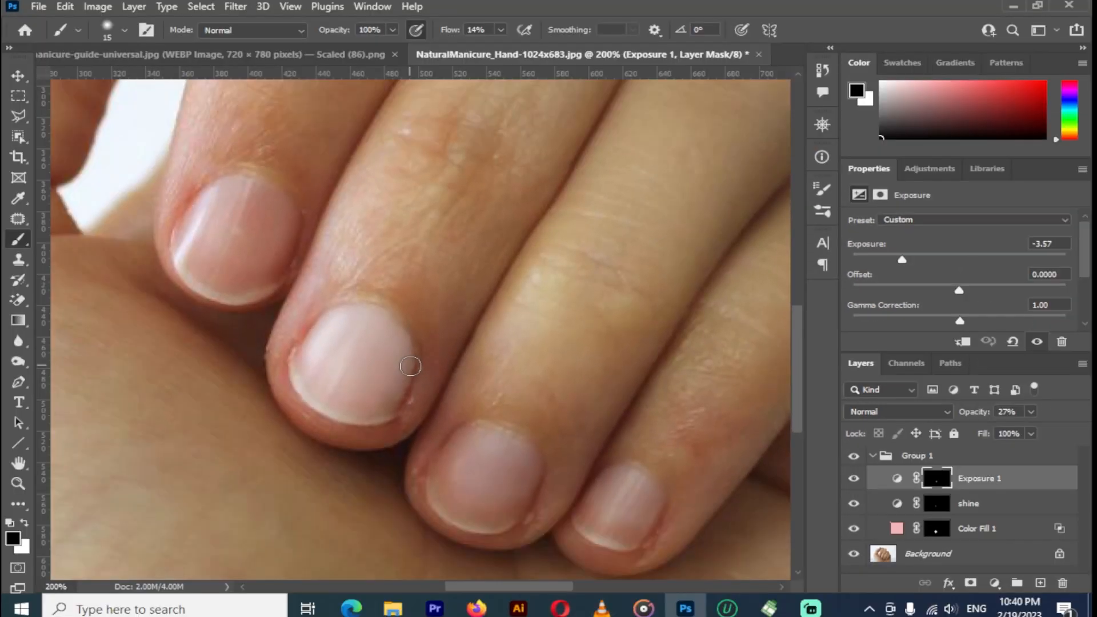
key("x")
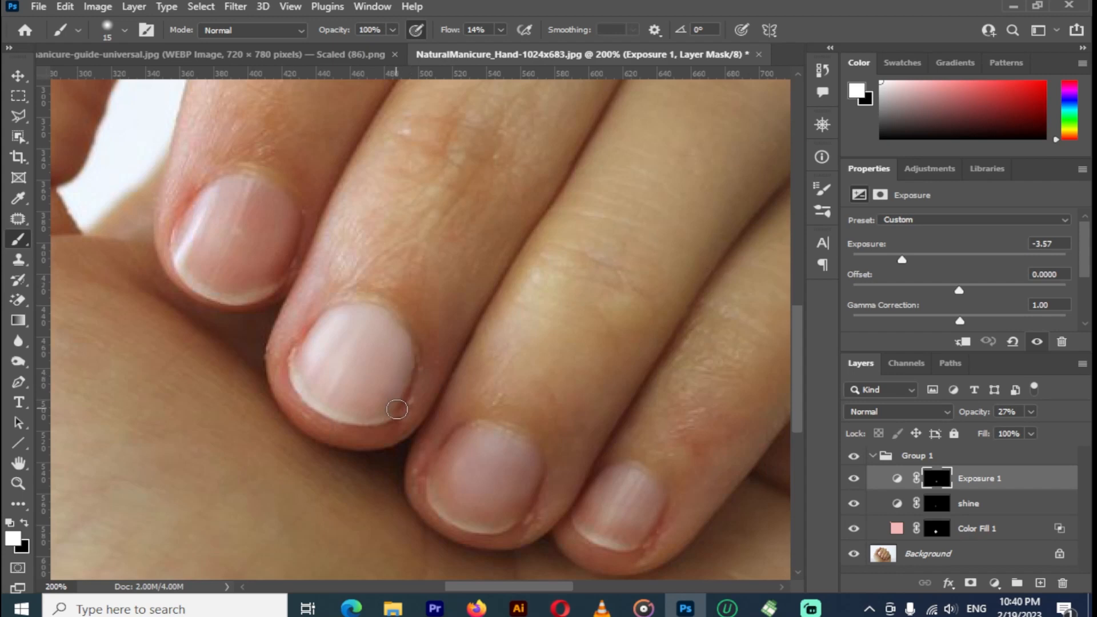
left_click_drag(972, 411, 975, 411)
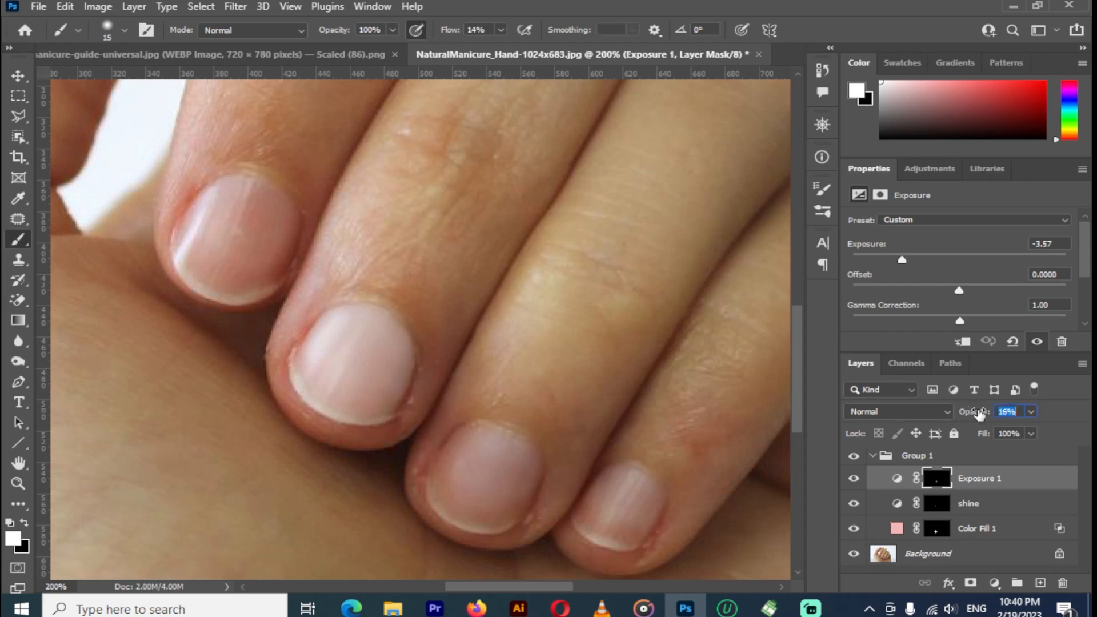
- Collapse the nail's layer group and start an Export As of the hand photo
left_click(873, 455)
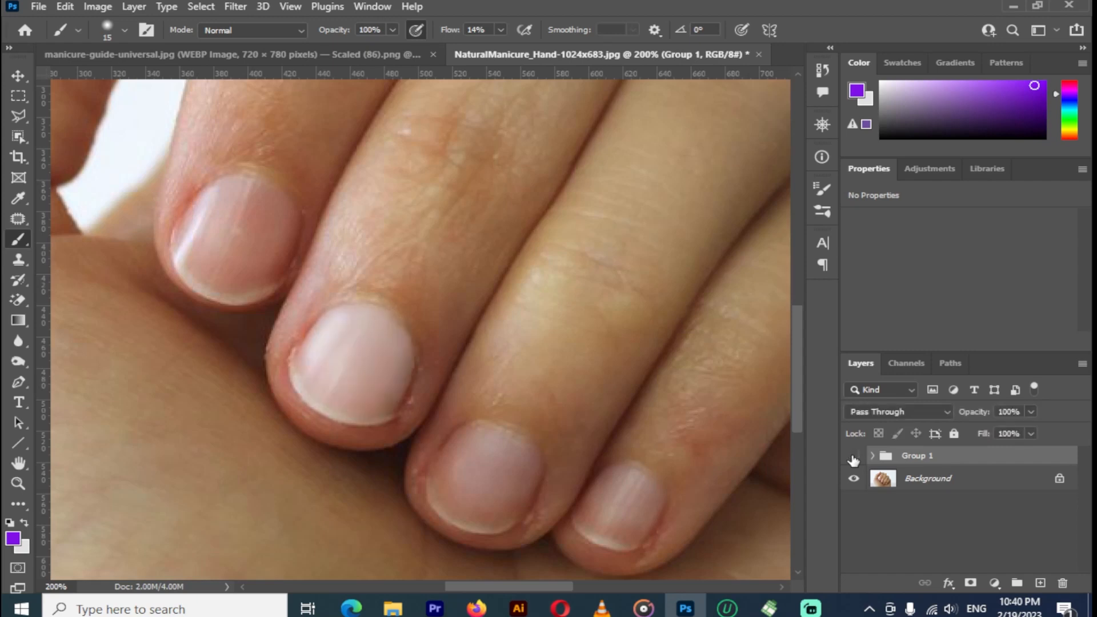
key("ctrl+shift+alt+w")
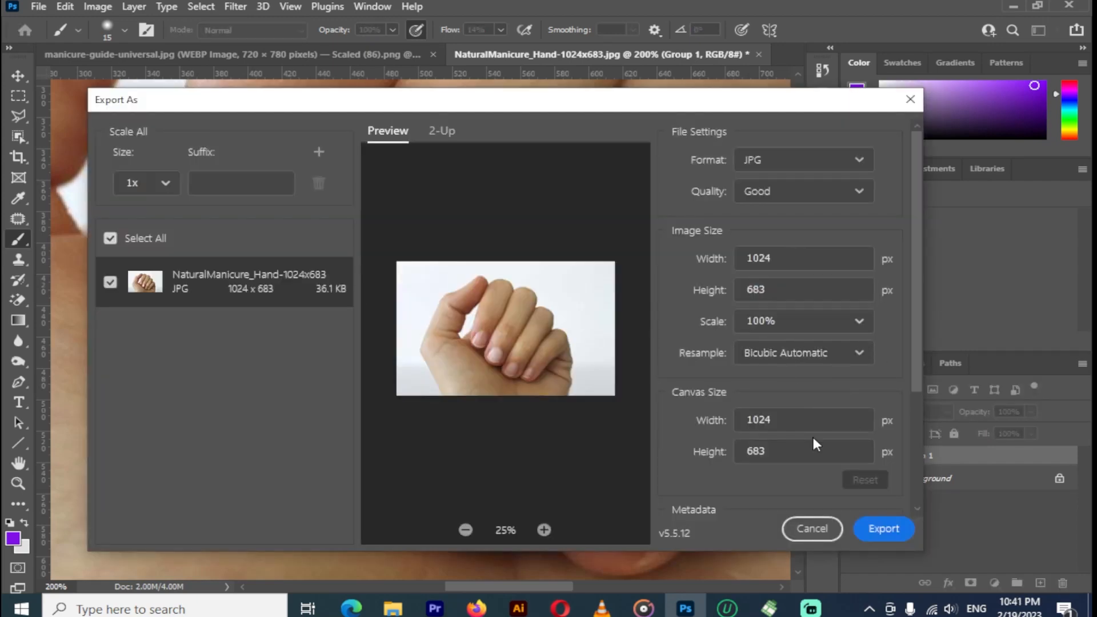